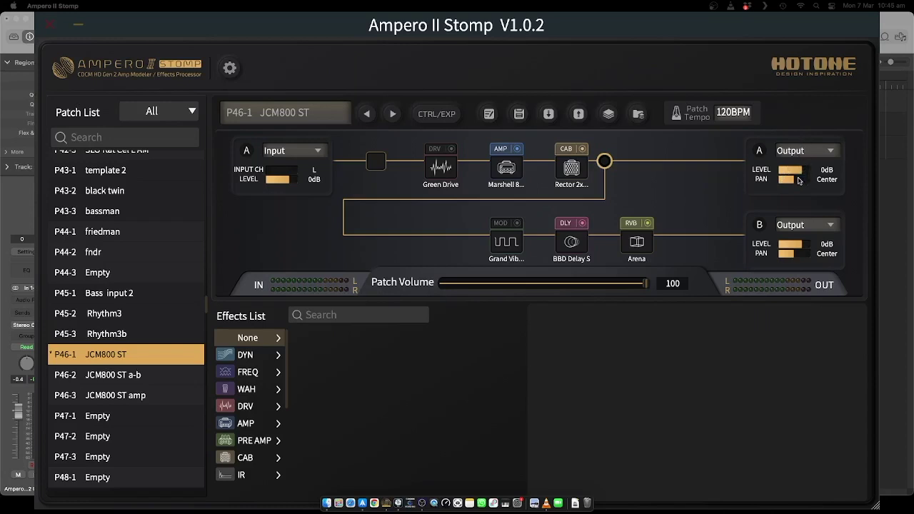
Pan output A to L50 and output B to R50, and check the output track's input assignment in Logic Pro.
{"action": "left_click_drag", "start_coordinate": [793, 181], "coordinate": [771, 182]}
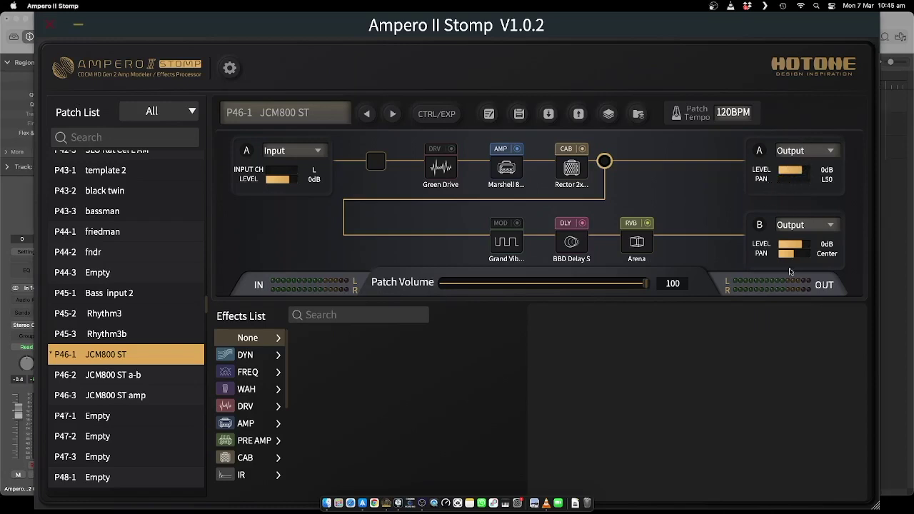
{"action": "left_click_drag", "start_coordinate": [797, 259], "coordinate": [794, 257]}
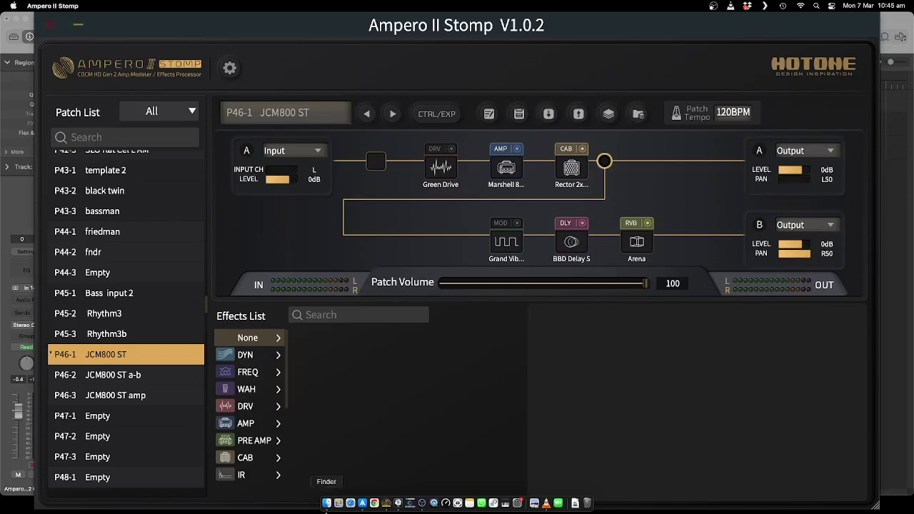
{"action": "left_click", "coordinate": [398, 504]}
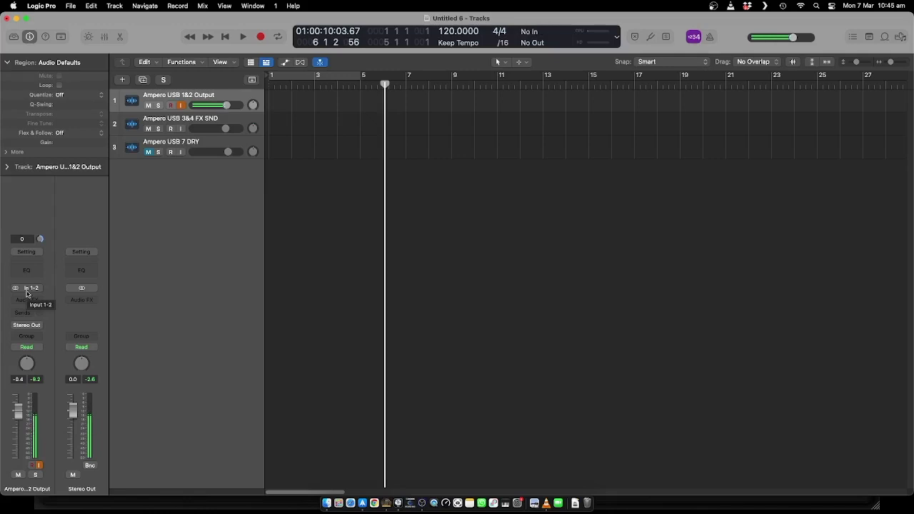
{"action": "left_click", "coordinate": [386, 503]}
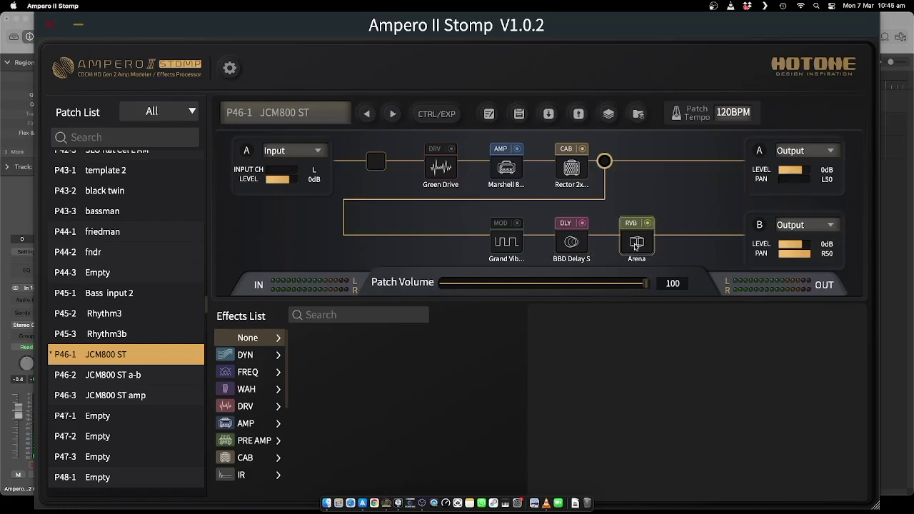
Return both output pans to about centre (R1) and route chain A's output into Chain B.
{"action": "left_click", "coordinate": [794, 261]}
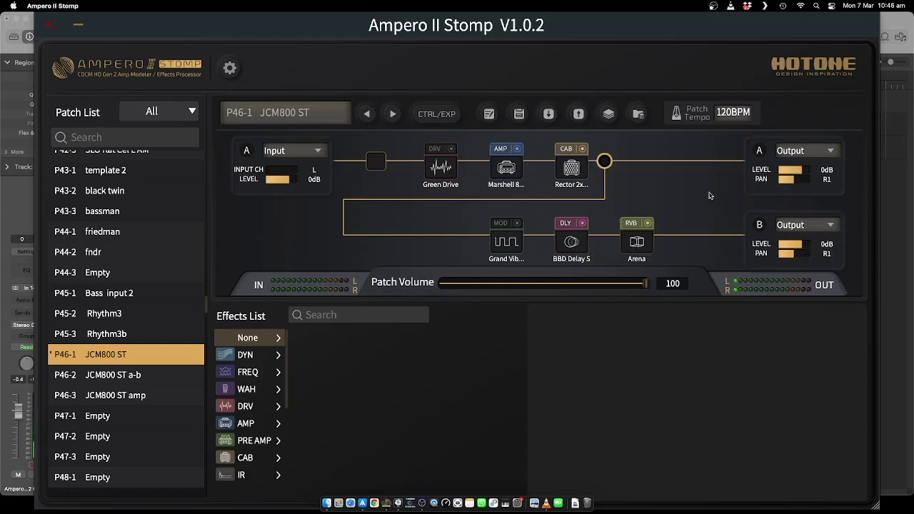
{"action": "left_click", "coordinate": [829, 153]}
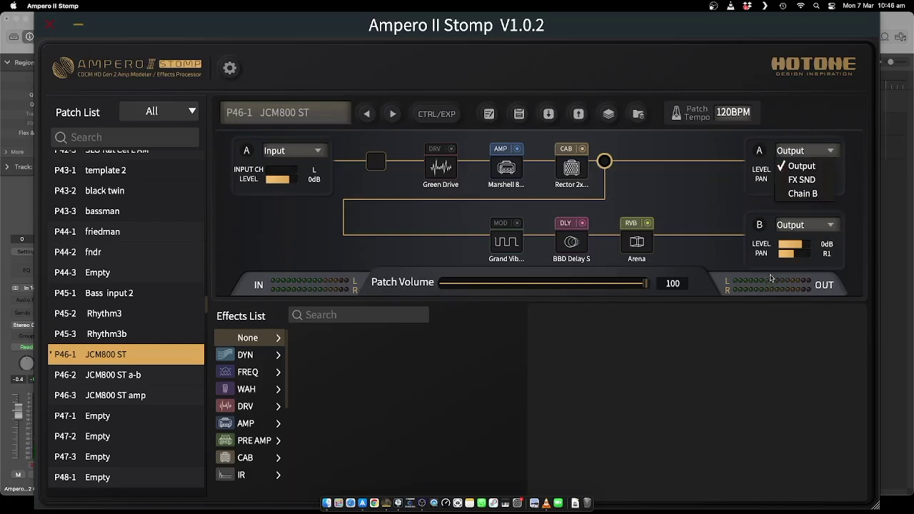
{"action": "left_click", "coordinate": [801, 194]}
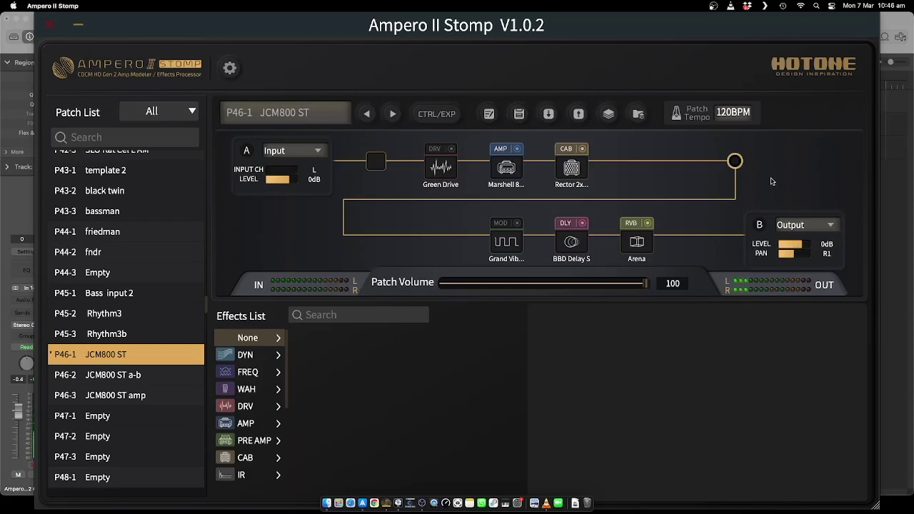
Set the Mix of the BBD Delay S effect to 30.
{"action": "left_click", "coordinate": [574, 256]}
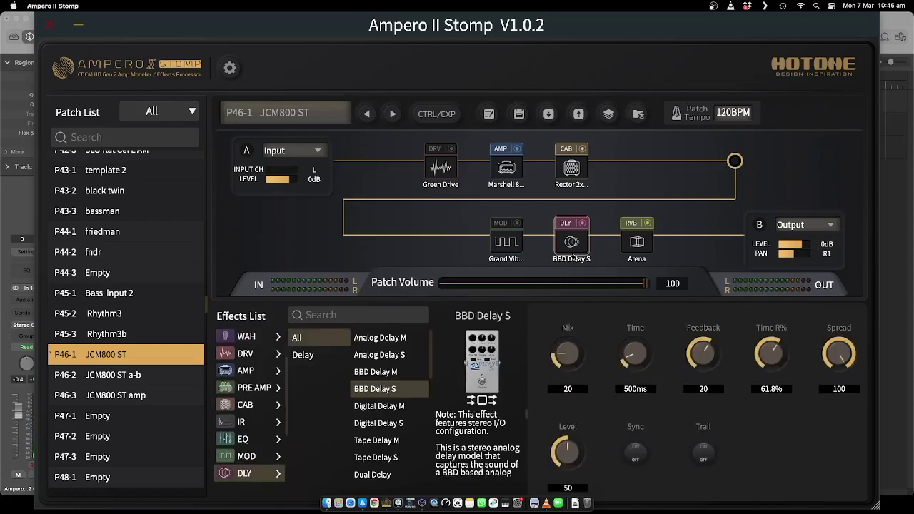
{"action": "left_click_drag", "start_coordinate": [569, 361], "coordinate": [569, 349]}
Apply the Y->A/B factory template and move the split point to just after the CAB block.
{"action": "left_click", "coordinate": [606, 118]}
{"action": "mouse_move", "coordinate": [602, 130]}
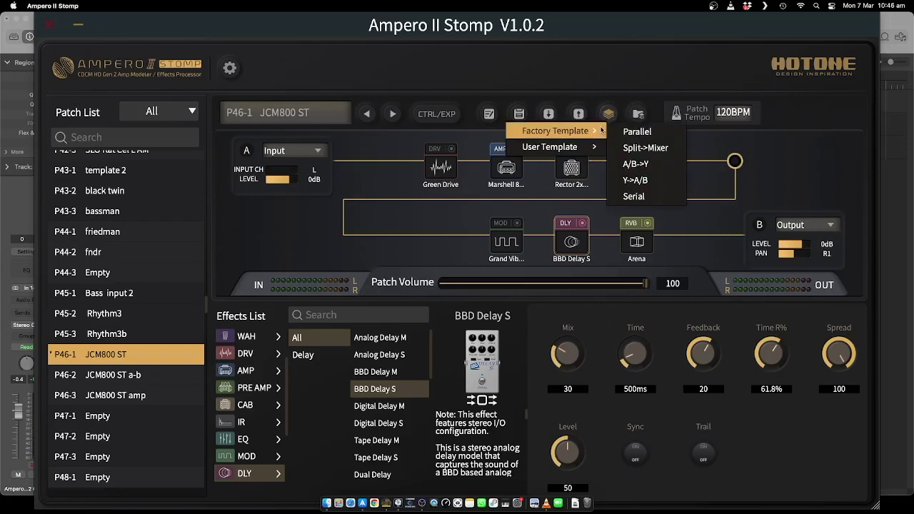
{"action": "left_click", "coordinate": [657, 179]}
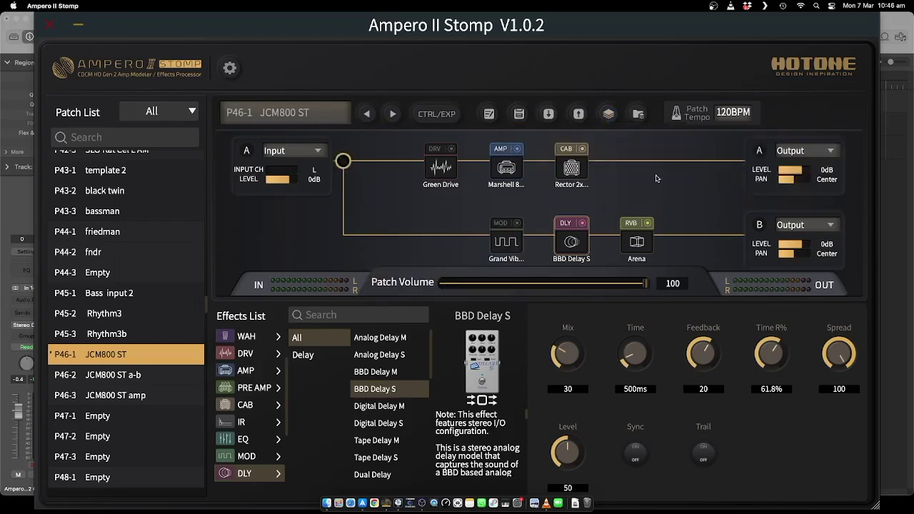
{"action": "left_click_drag", "start_coordinate": [343, 161], "coordinate": [612, 161]}
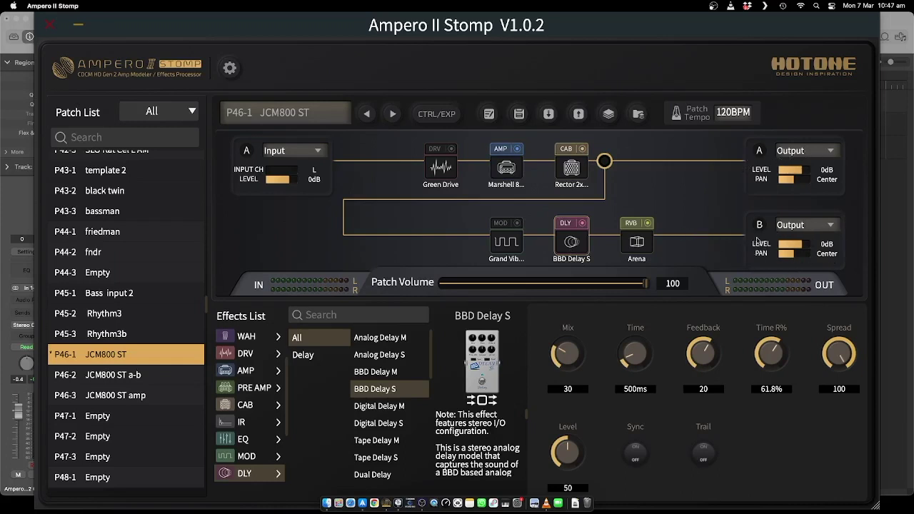
Review the Input/Output and USB Audio settings, and set chain B's output to FX SND.
{"action": "left_click", "coordinate": [230, 69]}
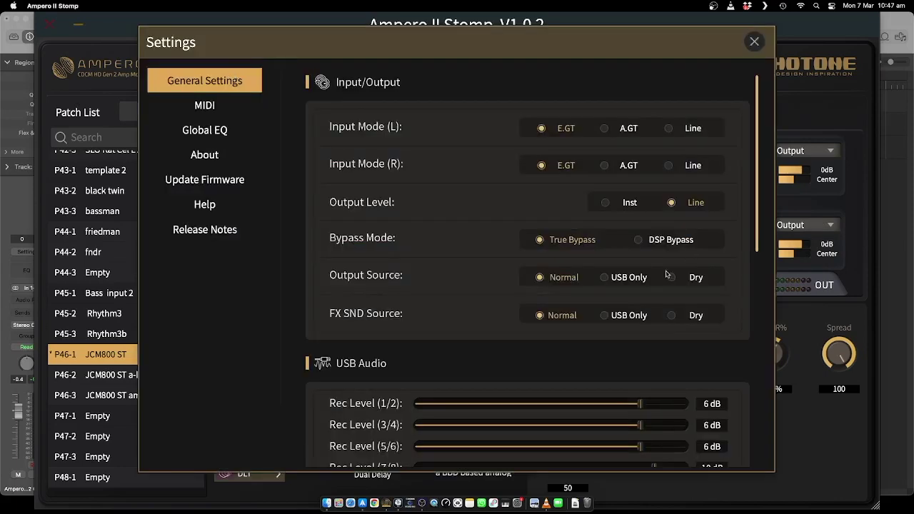
{"action": "left_click_drag", "start_coordinate": [757, 250], "coordinate": [768, 351]}
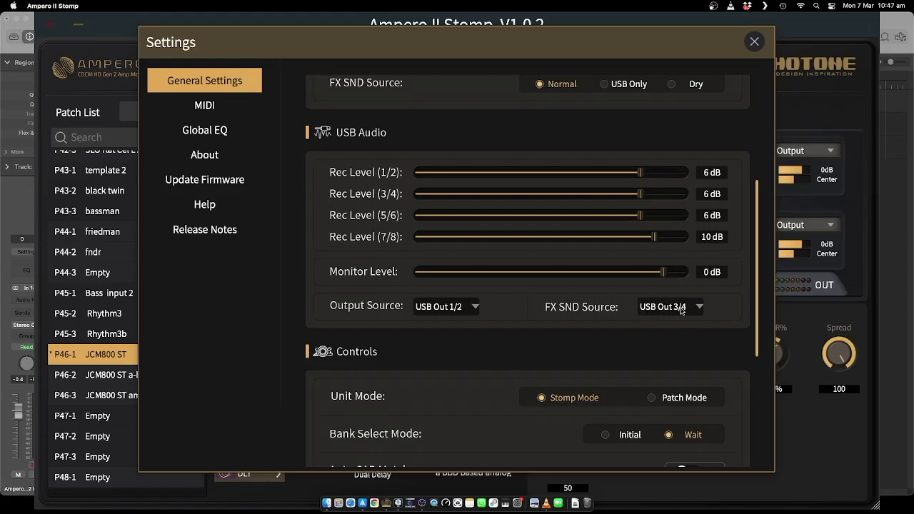
{"action": "left_click", "coordinate": [753, 42]}
{"action": "left_click", "coordinate": [796, 228]}
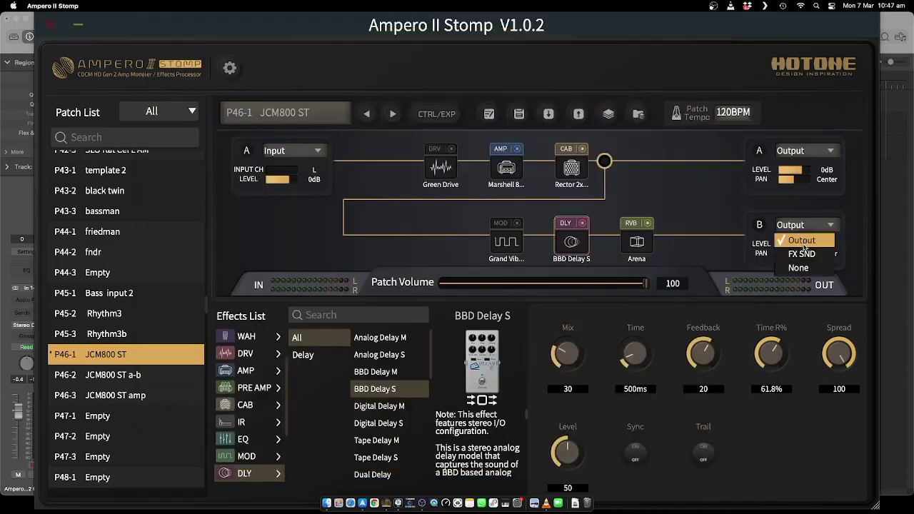
{"action": "left_click", "coordinate": [802, 254]}
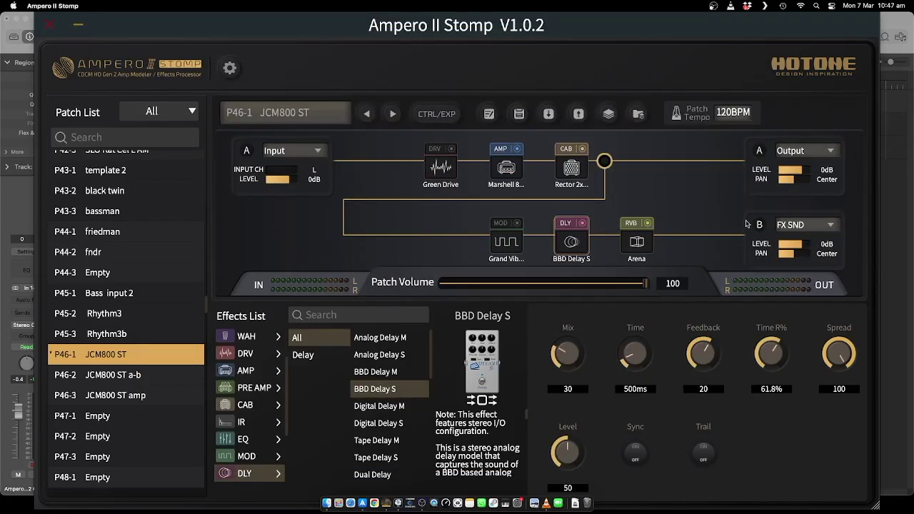
Switch to Logic Pro, set the Ampero USB 1&2 Output track to mono Input 1 and the Ampero USB 3&4 FX SND track to stereo input.
{"action": "left_click", "coordinate": [397, 504]}
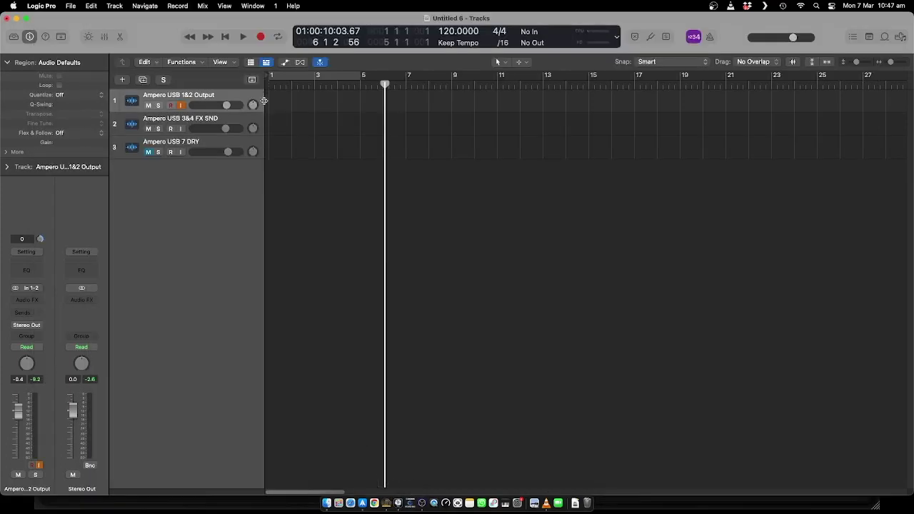
{"action": "left_click", "coordinate": [16, 289]}
{"action": "left_click", "coordinate": [174, 120]}
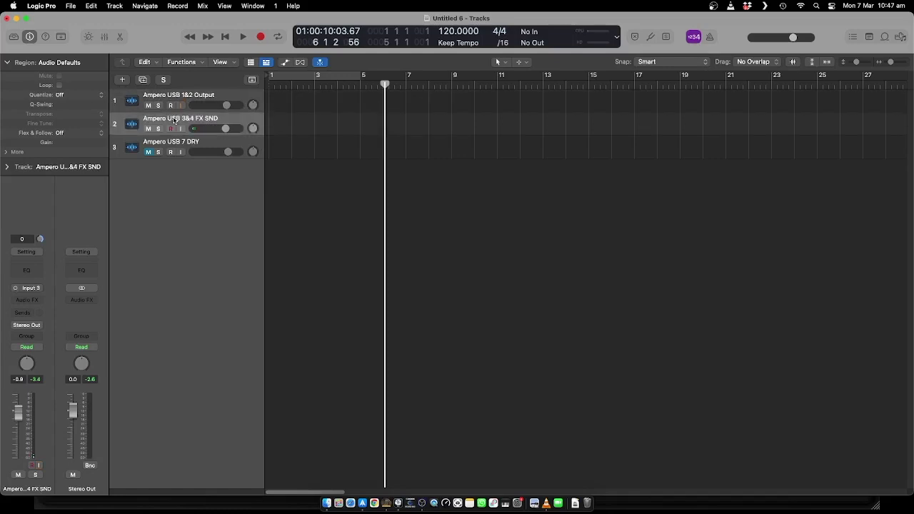
{"action": "left_click", "coordinate": [16, 288]}
Turn on input monitoring for the Ampero USB 1&2 Output track and record-arm it together with the Ampero USB 3&4 FX SND track.
{"action": "left_click", "coordinate": [187, 102]}
{"action": "left_click", "coordinate": [180, 105]}
{"action": "left_click", "coordinate": [171, 129]}
{"action": "left_click", "coordinate": [170, 105]}
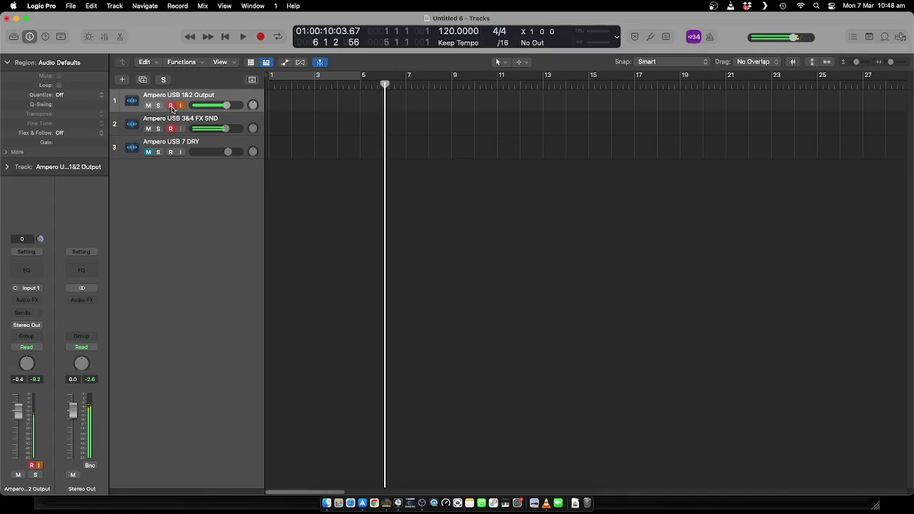
{"action": "left_click", "coordinate": [171, 106]}
Record a guitar take of about five bars from bar 1 on both armed tracks.
{"action": "left_click", "coordinate": [261, 37]}
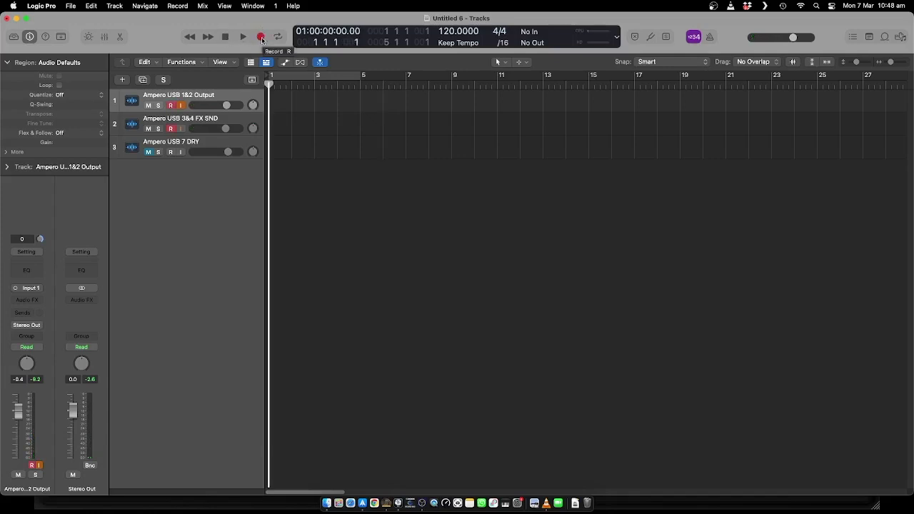
{"action": "left_click", "coordinate": [261, 37]}
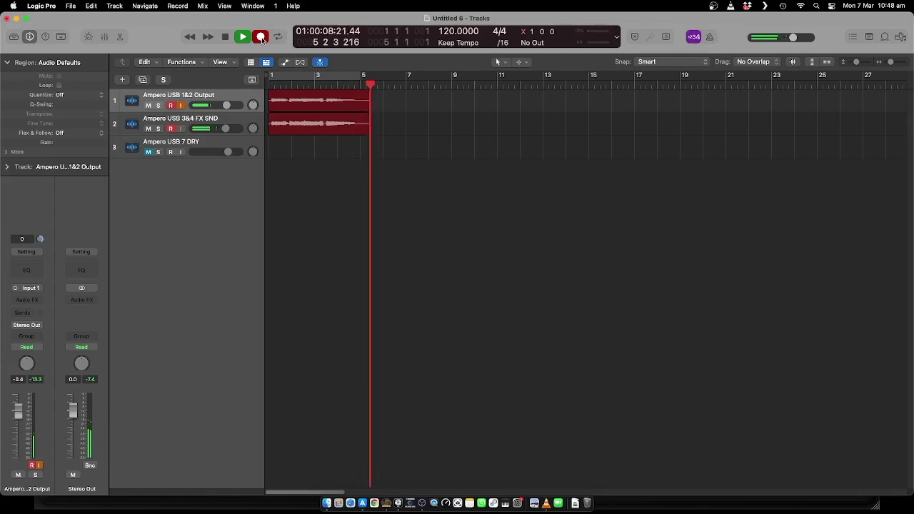
{"action": "left_click", "coordinate": [261, 37]}
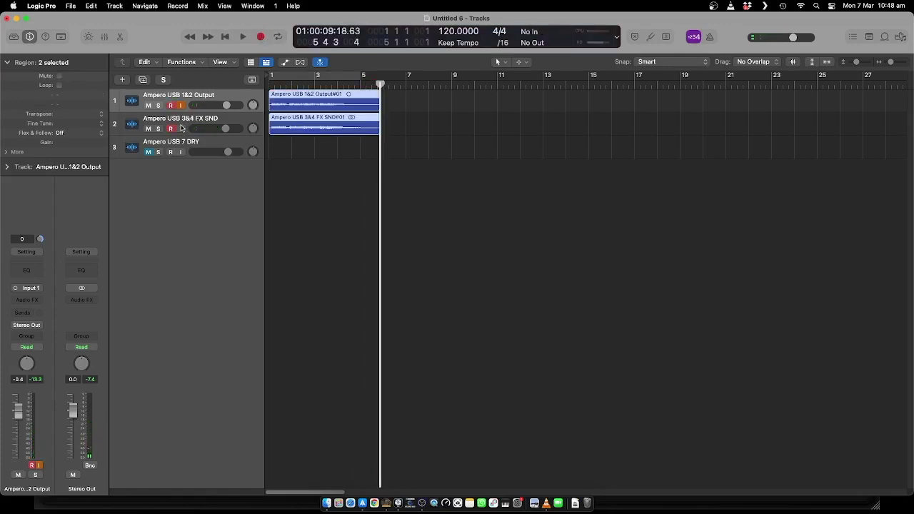
Audition the recording on the Ampero USB 1&2 Output track in solo, and clear its solo.
{"action": "left_click", "coordinate": [158, 106]}
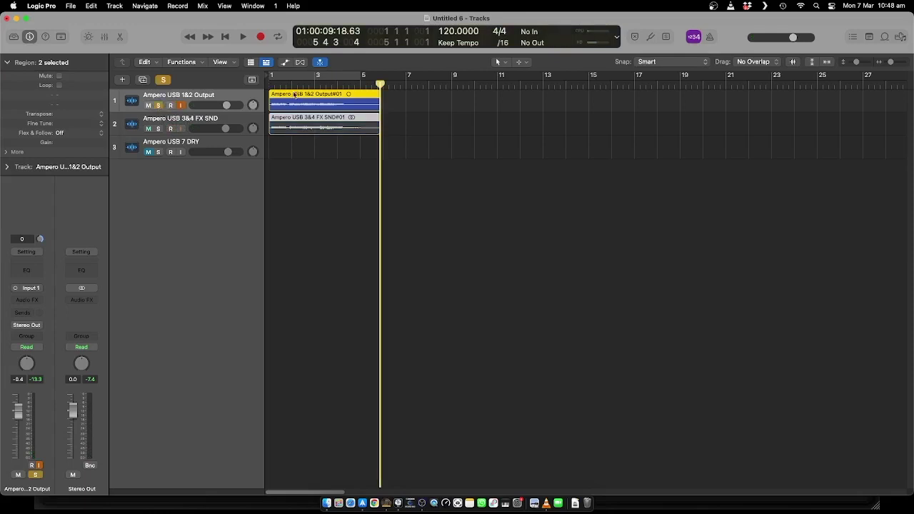
{"action": "left_click", "coordinate": [230, 39]}
{"action": "left_click", "coordinate": [241, 38]}
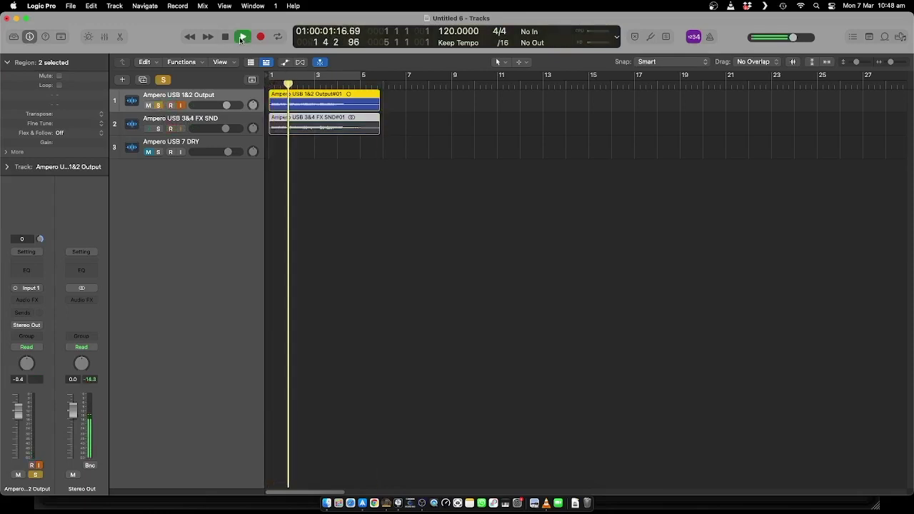
{"action": "left_click", "coordinate": [225, 37]}
{"action": "left_click", "coordinate": [160, 105]}
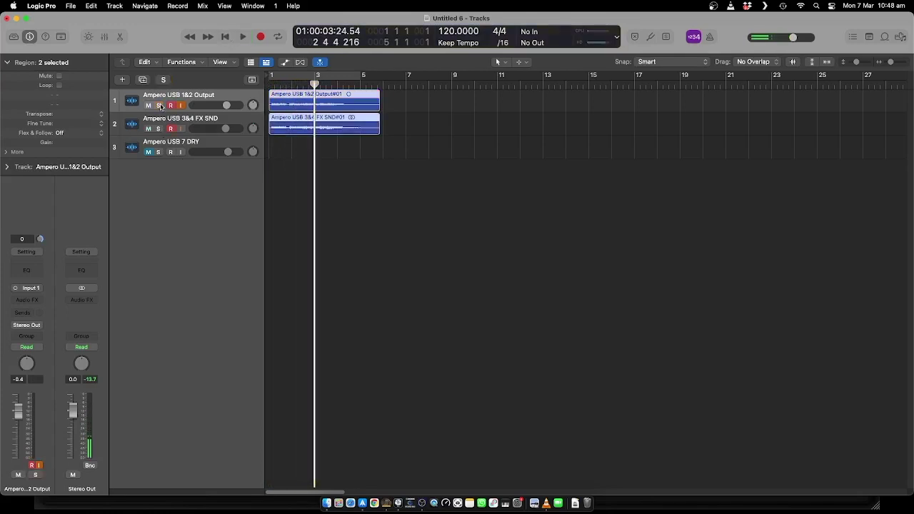
Solo the Ampero USB 3&4 FX SND track and audition its recording.
{"action": "left_click", "coordinate": [159, 130]}
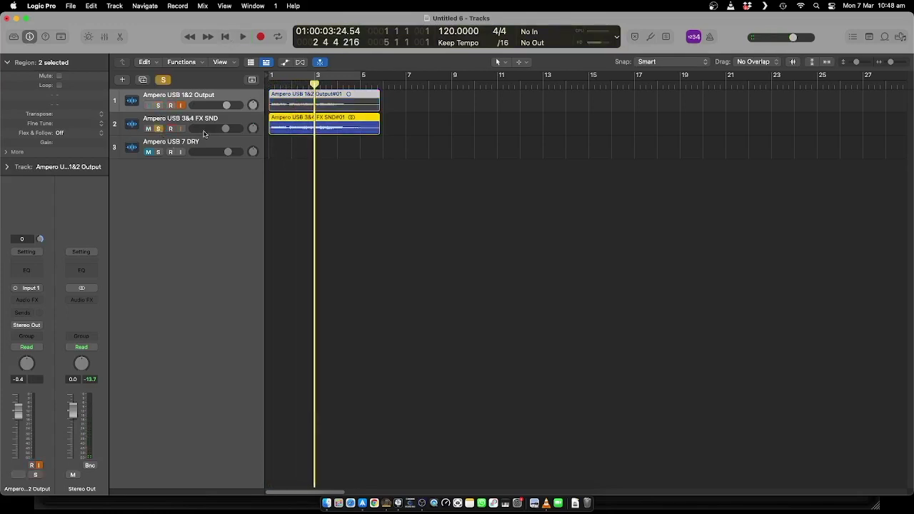
{"action": "left_click", "coordinate": [243, 37]}
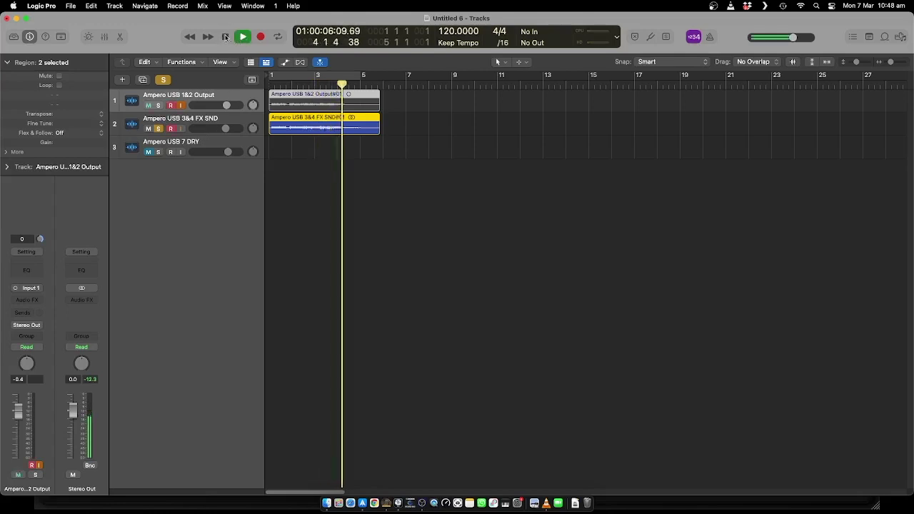
{"action": "left_click", "coordinate": [226, 37]}
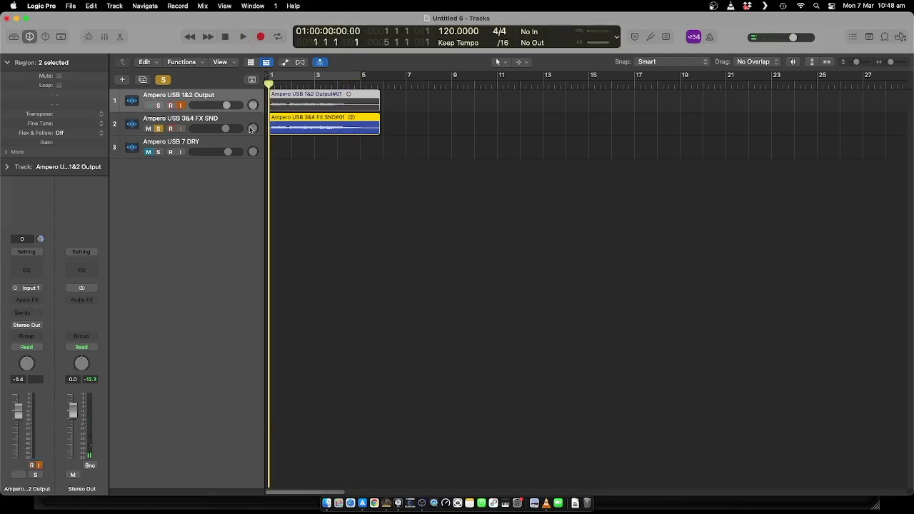
Pan the Ampero USB 1&2 Output track to -64 and the FX SND track to the right, with the FX SND solo cleared.
{"action": "left_click_drag", "start_coordinate": [256, 105], "coordinate": [224, 180]}
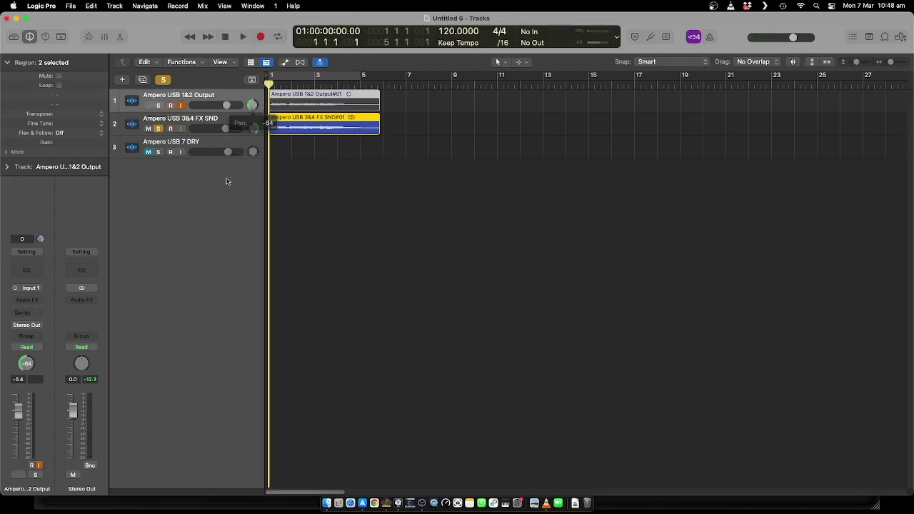
{"action": "left_click", "coordinate": [158, 128]}
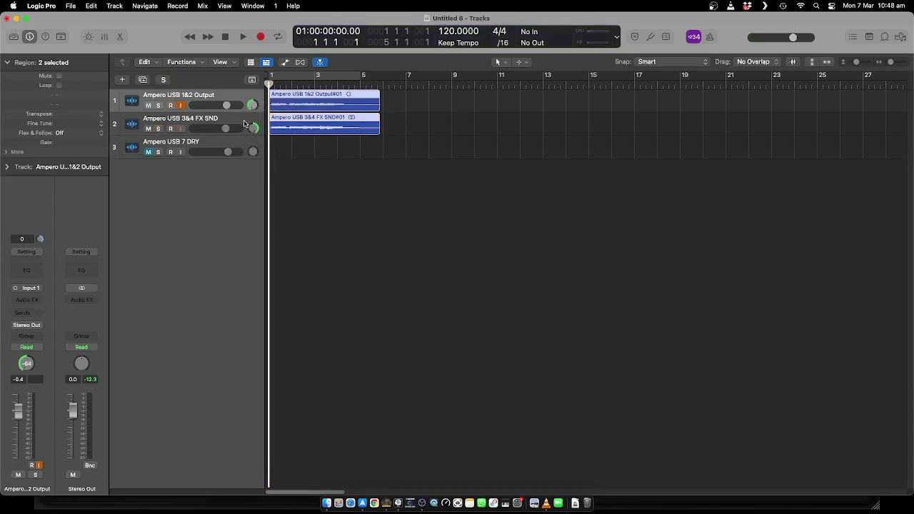
Play both panned recordings together and lower the Ampero USB 1&2 Output track's volume to -5.9 dB.
{"action": "left_click", "coordinate": [243, 37]}
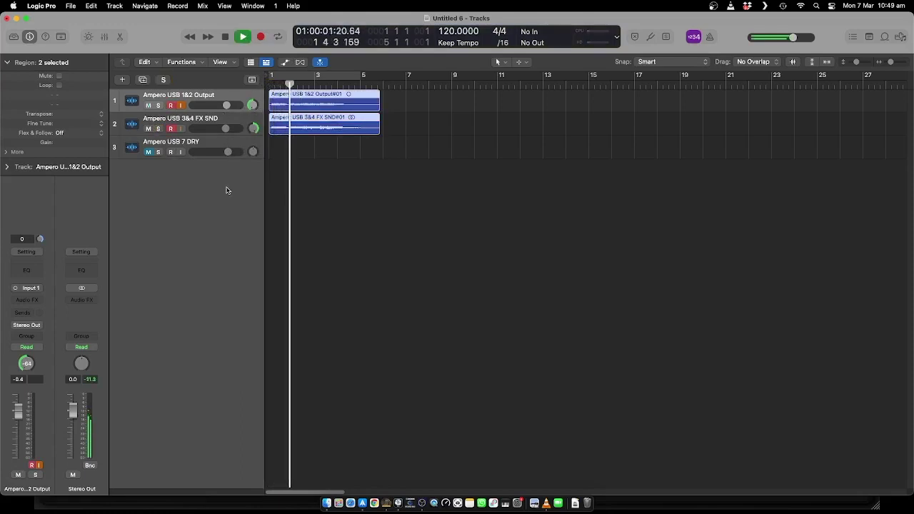
{"action": "left_click", "coordinate": [225, 37]}
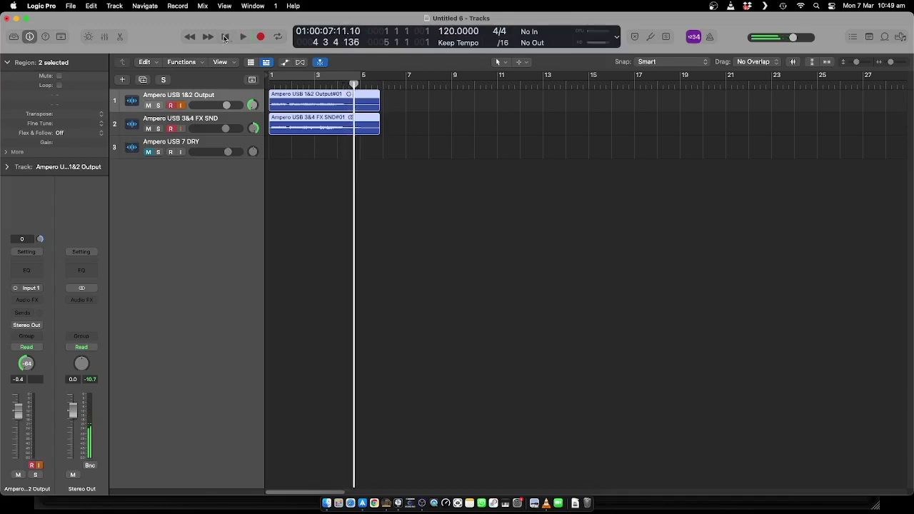
{"action": "left_click_drag", "start_coordinate": [225, 105], "coordinate": [202, 107]}
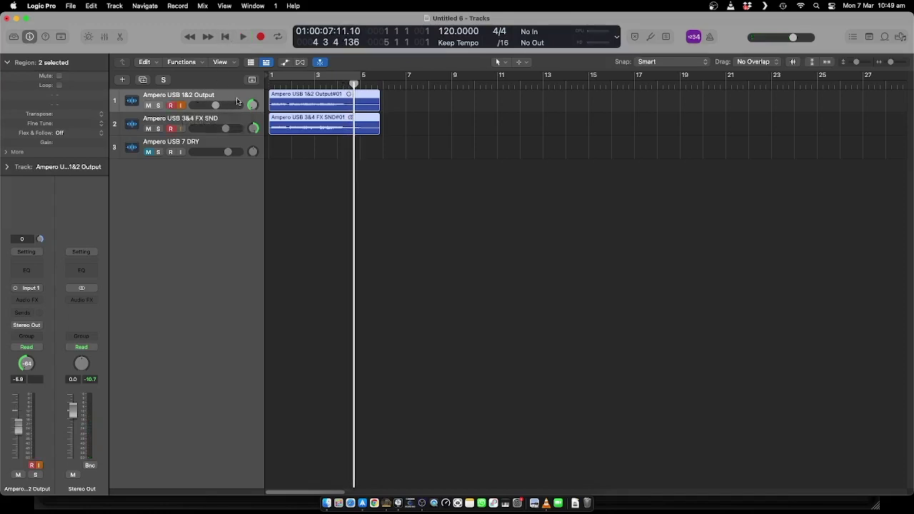
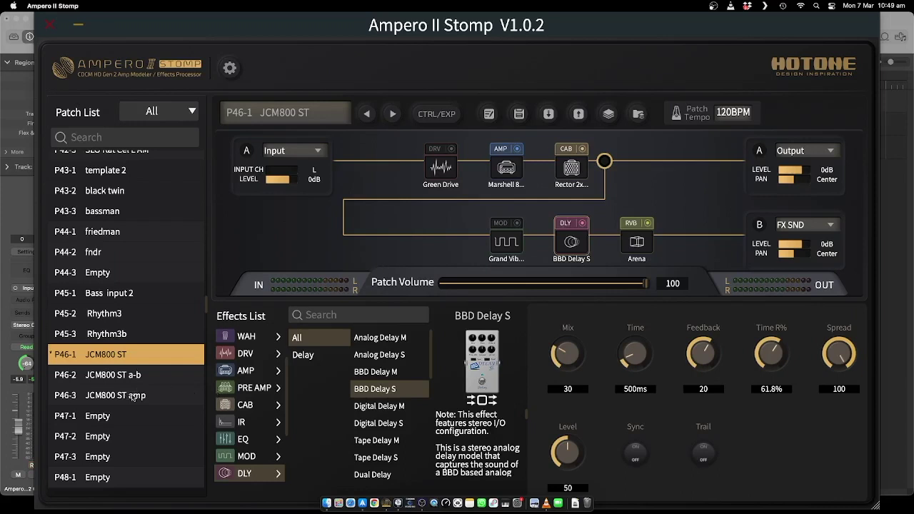
Save the edited patch over P46-1 JCM800 ST and load patch P46-3 JCM800 ST amp.
{"action": "left_click", "coordinate": [133, 397]}
{"action": "left_click", "coordinate": [496, 308]}
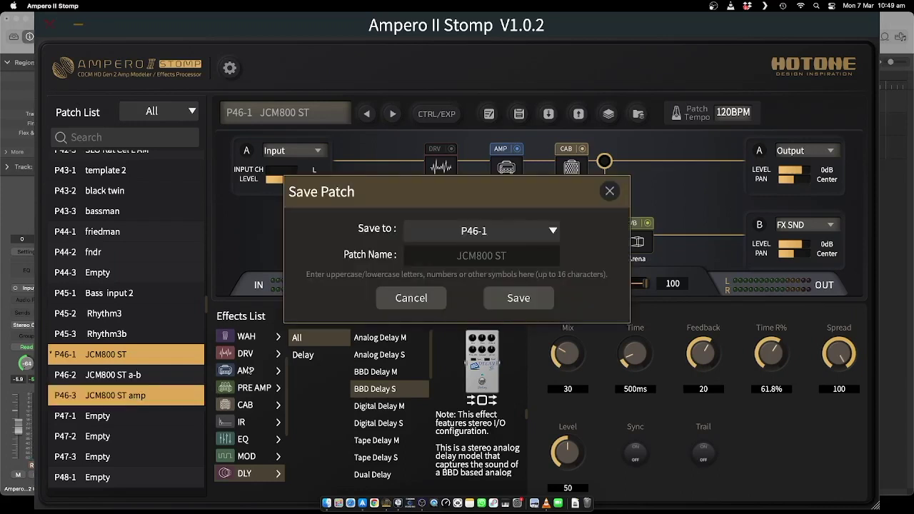
{"action": "left_click", "coordinate": [517, 298]}
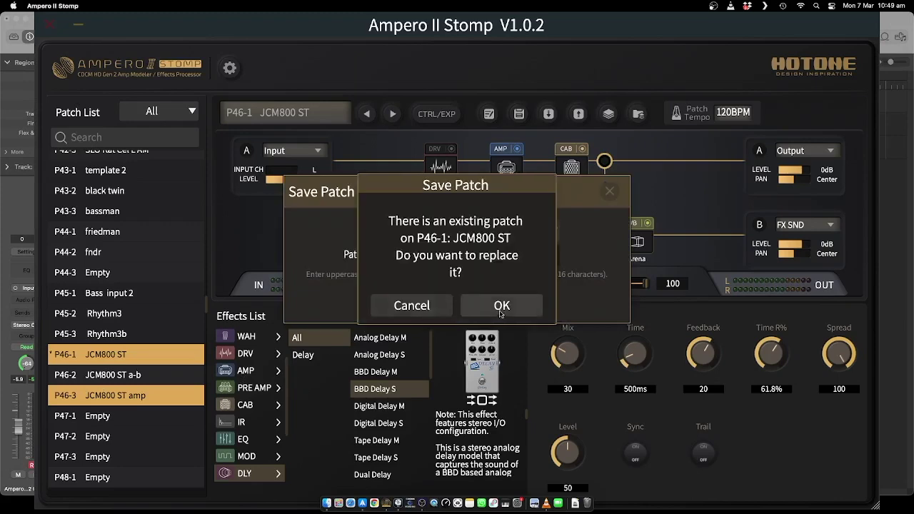
{"action": "left_click", "coordinate": [504, 309]}
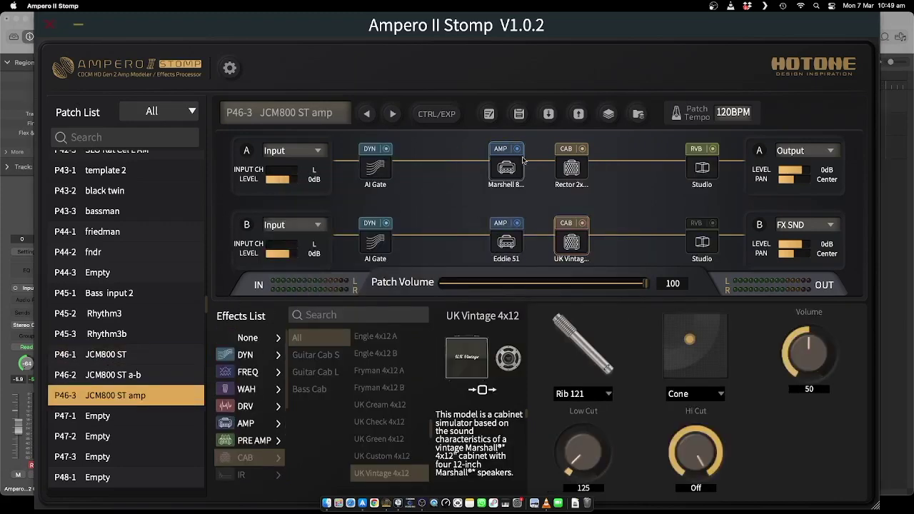
Examine the factory template options and the patch's A and B chains, including the Eddie 51 and Marshell 800 amp settings.
{"action": "left_click", "coordinate": [609, 114]}
{"action": "mouse_move", "coordinate": [601, 126]}
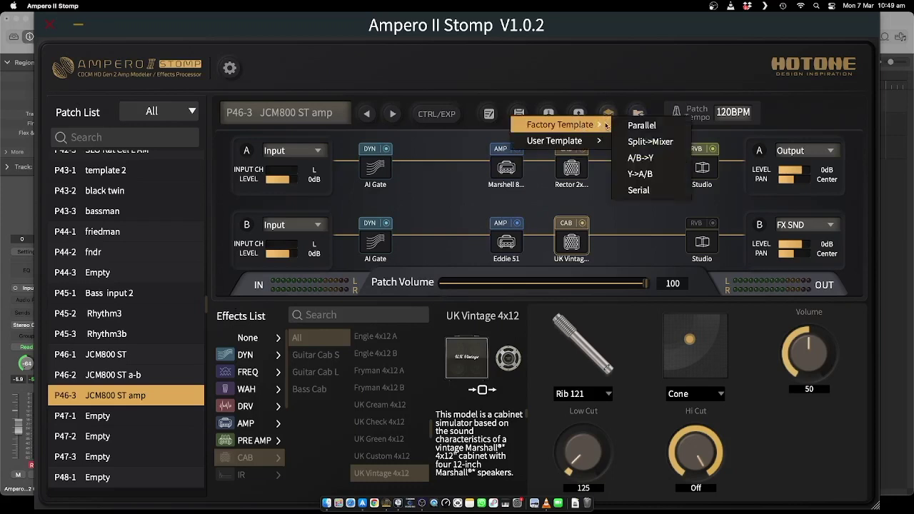
{"action": "left_click", "coordinate": [587, 130]}
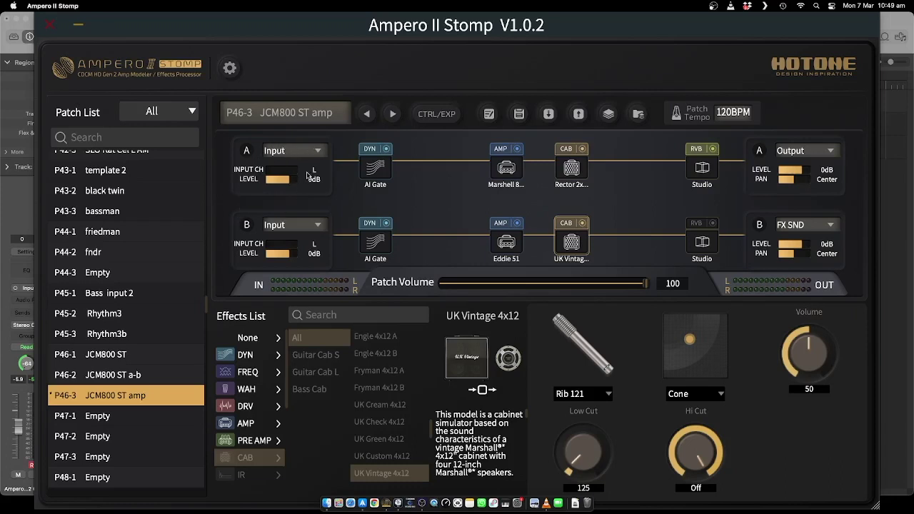
{"action": "left_click", "coordinate": [272, 247]}
{"action": "left_click", "coordinate": [271, 246]}
{"action": "left_click", "coordinate": [503, 241]}
{"action": "left_click", "coordinate": [504, 173]}
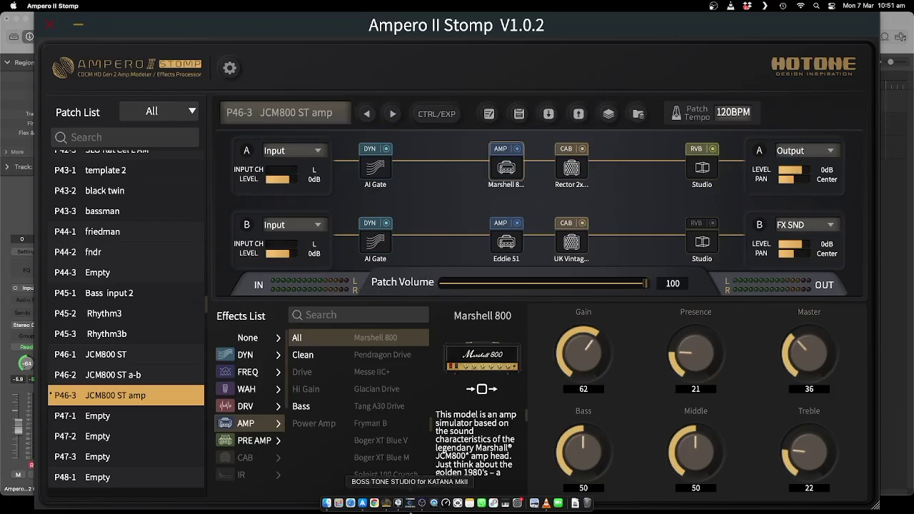
Switch to Logic Pro, lower the FX SND track's volume slightly, and set the Ampero USB 1&2 Output track to -1.2 dB.
{"action": "left_click", "coordinate": [397, 503]}
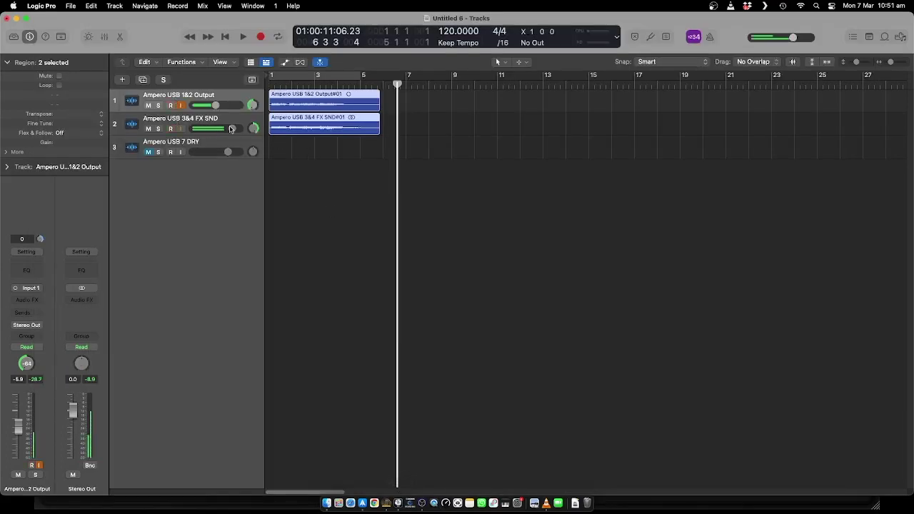
{"action": "mouse_move", "coordinate": [231, 129]}
{"action": "left_mouse_down"}
{"action": "mouse_move", "coordinate": [221, 129]}
{"action": "mouse_move", "coordinate": [223, 106]}
{"action": "mouse_move", "coordinate": [227, 130]}
{"action": "left_mouse_up"}
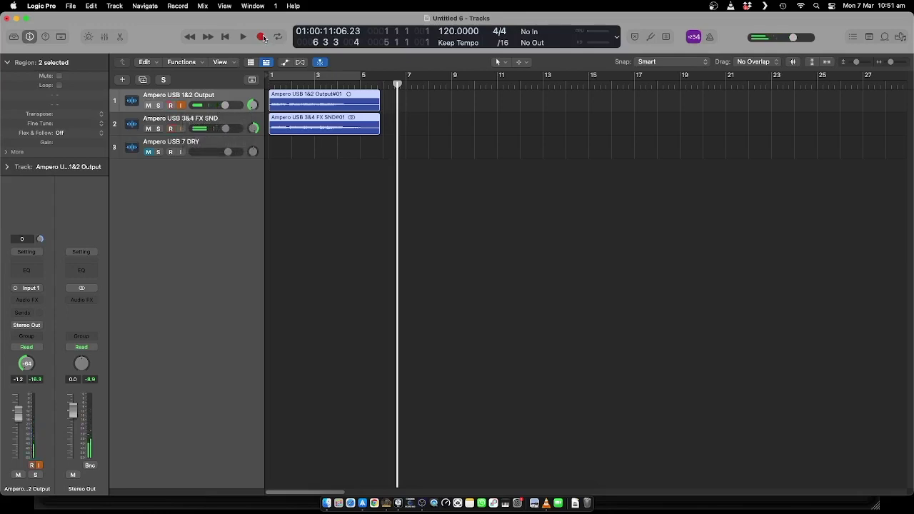
Check the patch in the Ampero II Stomp editor, then record a take to about bar 11 on both armed Logic Pro tracks.
{"action": "left_click", "coordinate": [386, 503]}
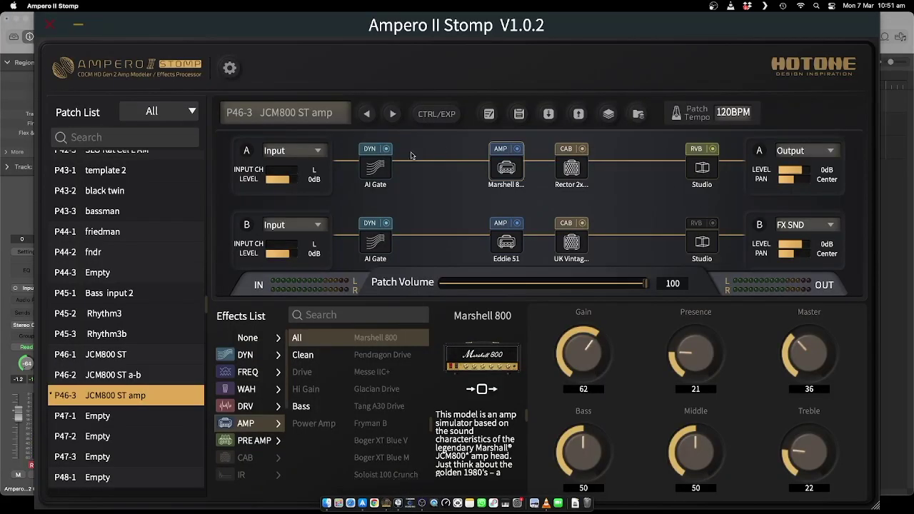
{"action": "left_click", "coordinate": [398, 503]}
{"action": "left_click", "coordinate": [261, 37]}
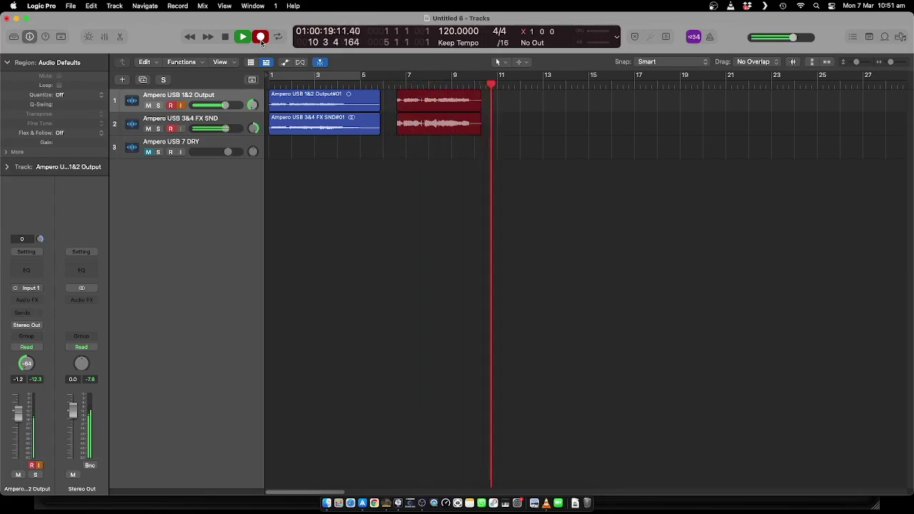
{"action": "key", "text": "space"}
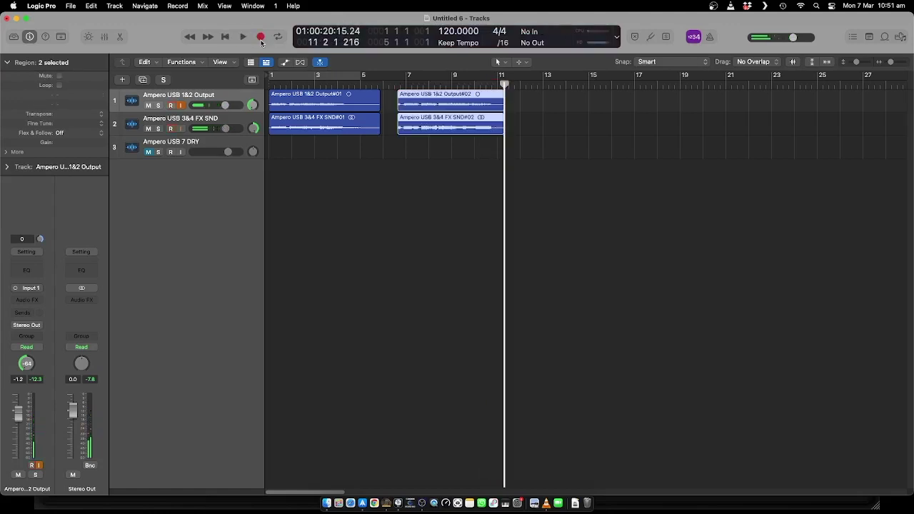
Cycle bars 7 to 11 and audition the second take, muting first the FX SND track and then the 1&2 Output track.
{"action": "left_click_drag", "start_coordinate": [404, 75], "coordinate": [504, 80]}
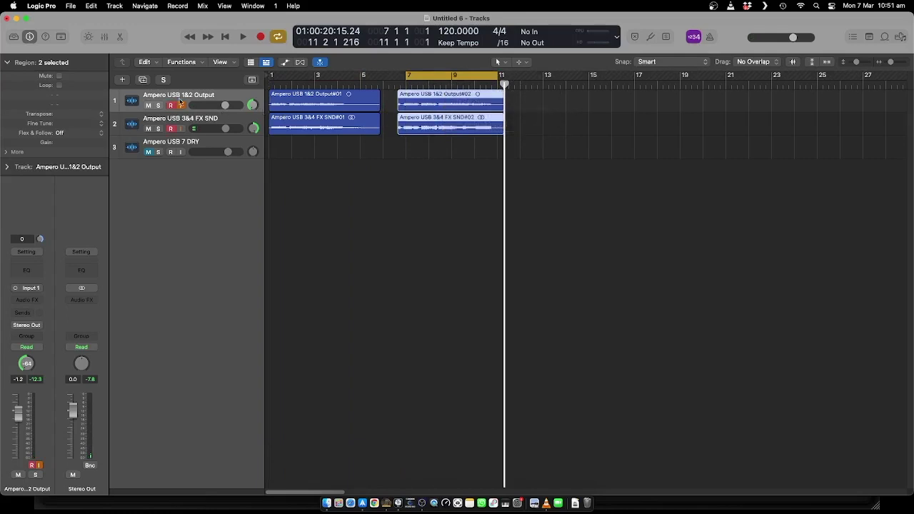
{"action": "key", "text": "space"}
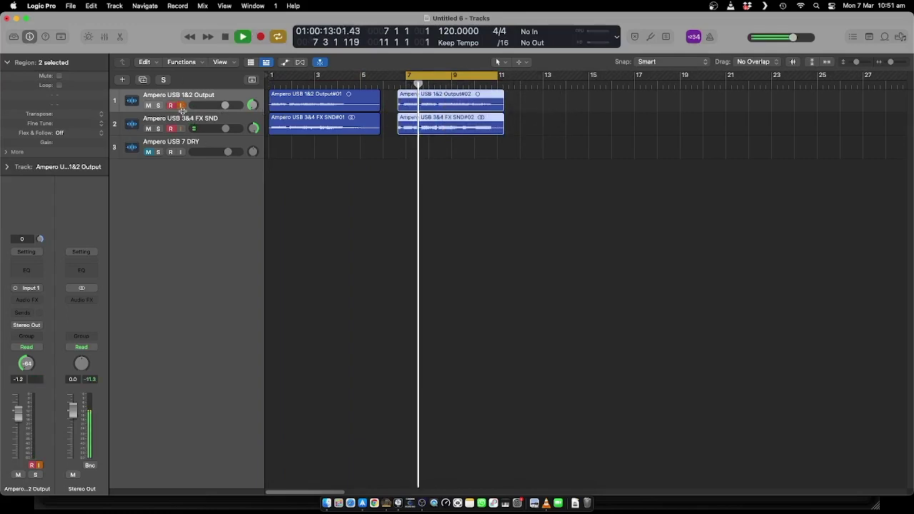
{"action": "left_click", "coordinate": [170, 128]}
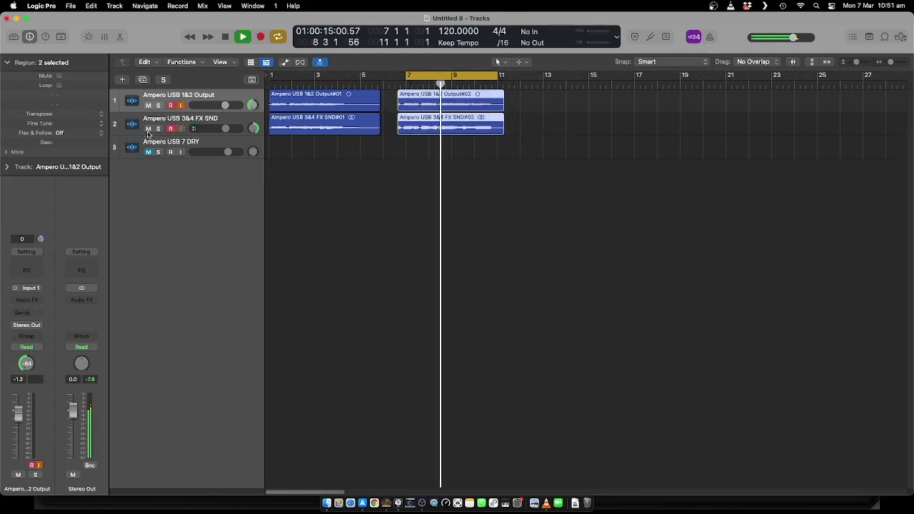
{"action": "left_click", "coordinate": [148, 129]}
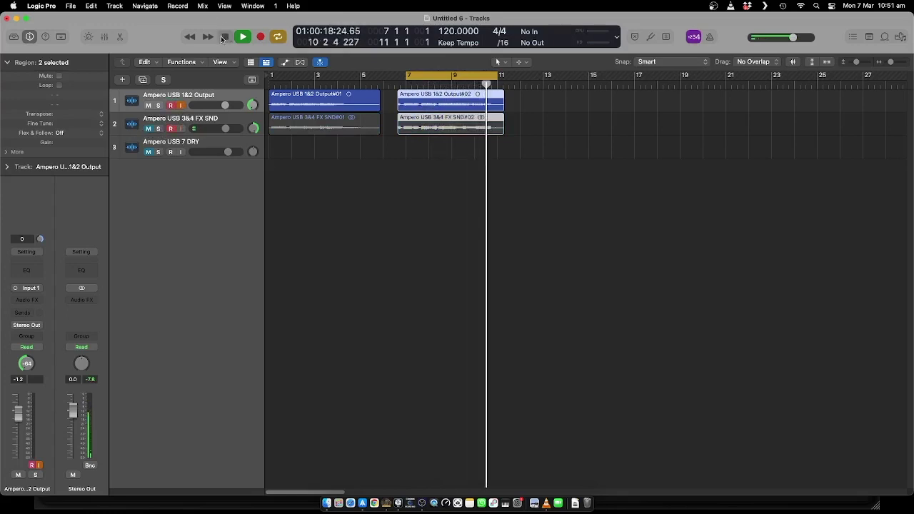
{"action": "key", "text": "ctrl+m"}
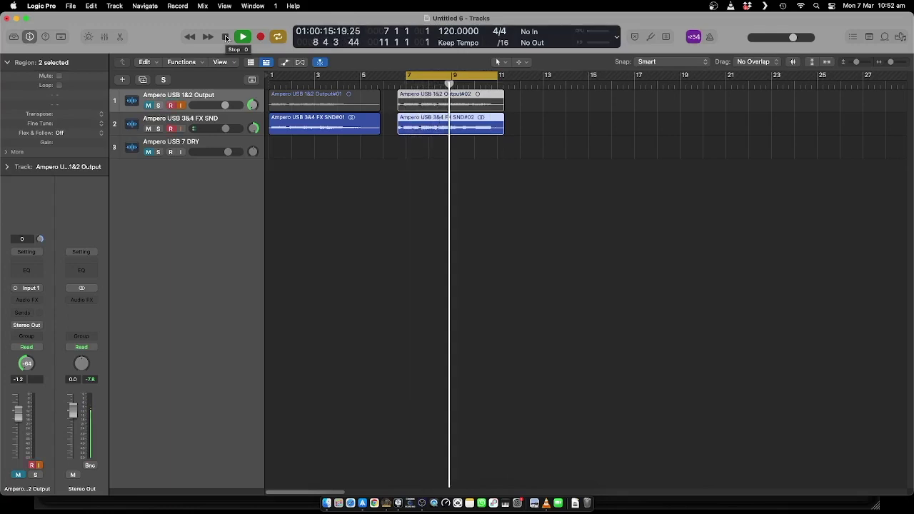
{"action": "left_click", "coordinate": [225, 35]}
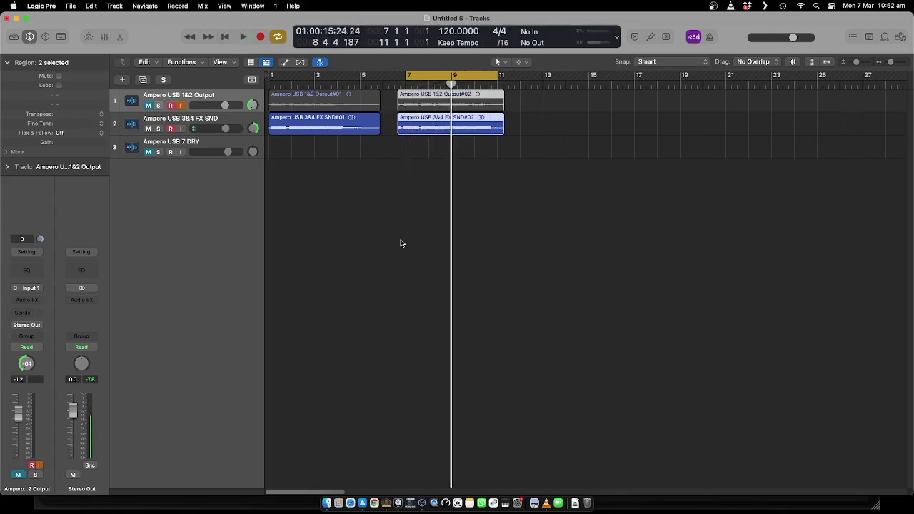
Monitor the unmuted Ampero USB 7 DRY track with the other two tracks muted, and set its volume to 0.7 dB.
{"action": "left_click", "coordinate": [386, 504]}
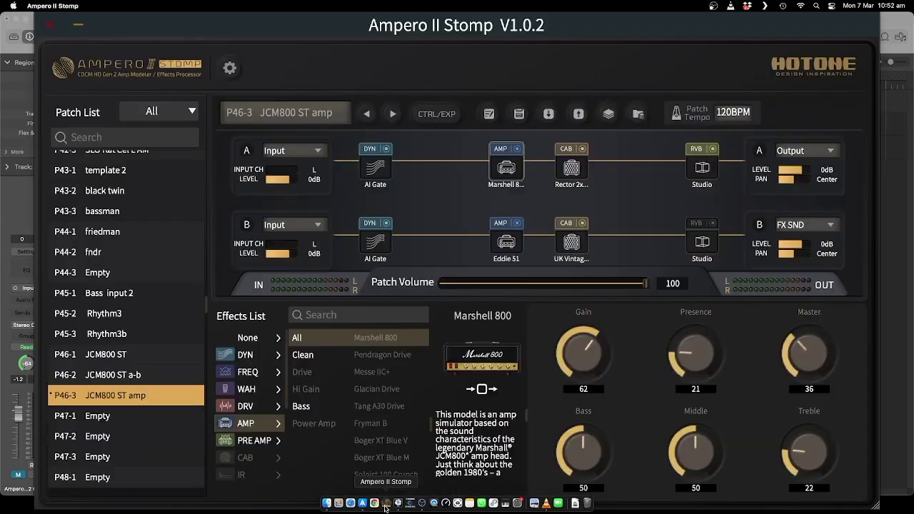
{"action": "left_click", "coordinate": [386, 504]}
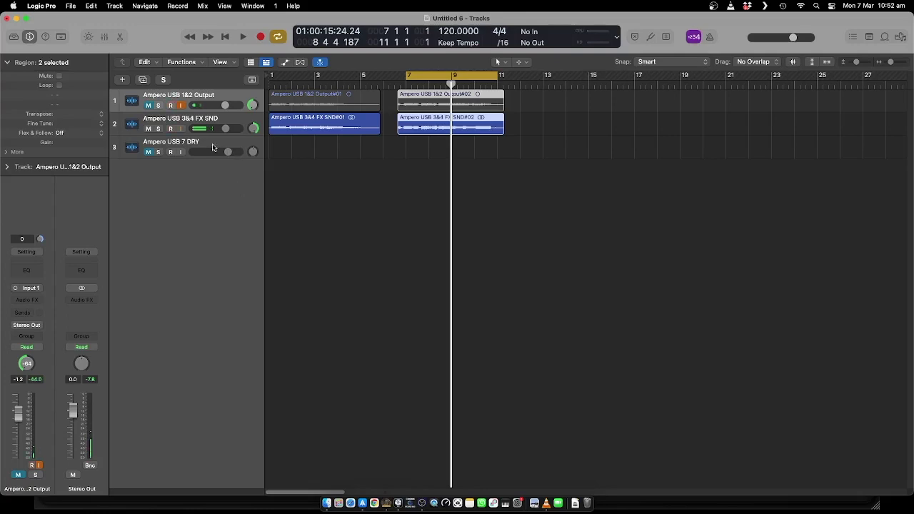
{"action": "left_click", "coordinate": [175, 143]}
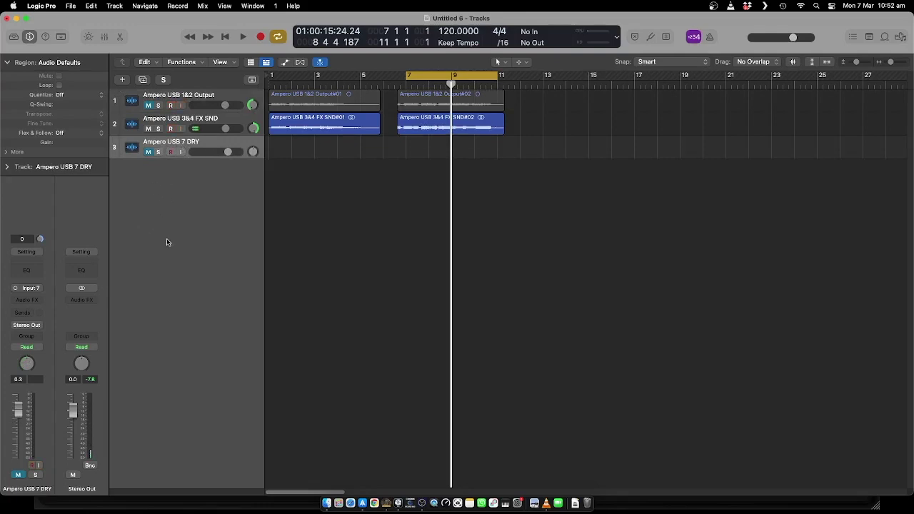
{"action": "left_click", "coordinate": [181, 152]}
{"action": "left_click", "coordinate": [148, 129]}
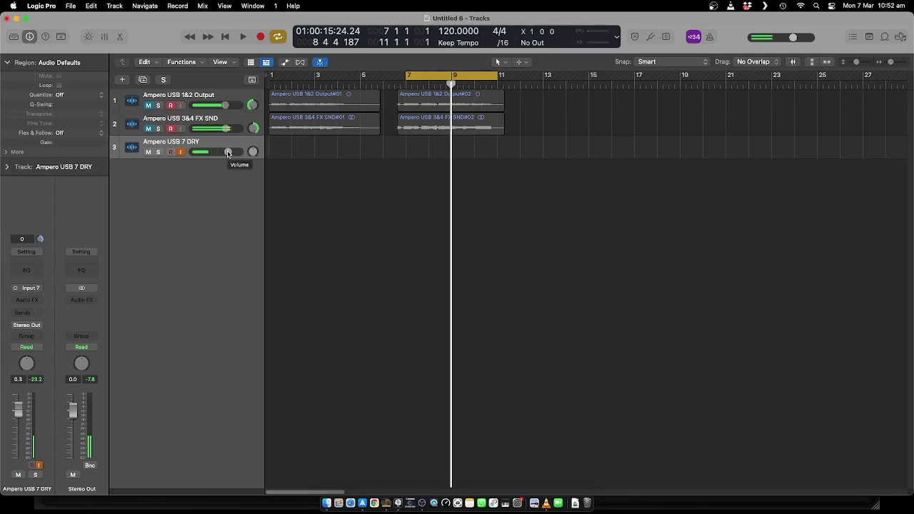
{"action": "left_click_drag", "start_coordinate": [227, 152], "coordinate": [313, 150]}
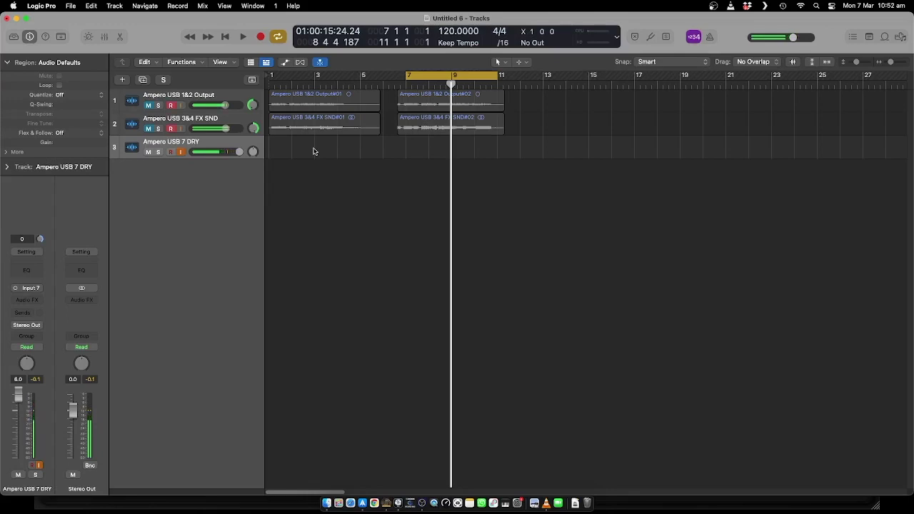
{"action": "left_click_drag", "start_coordinate": [239, 151], "coordinate": [229, 152]}
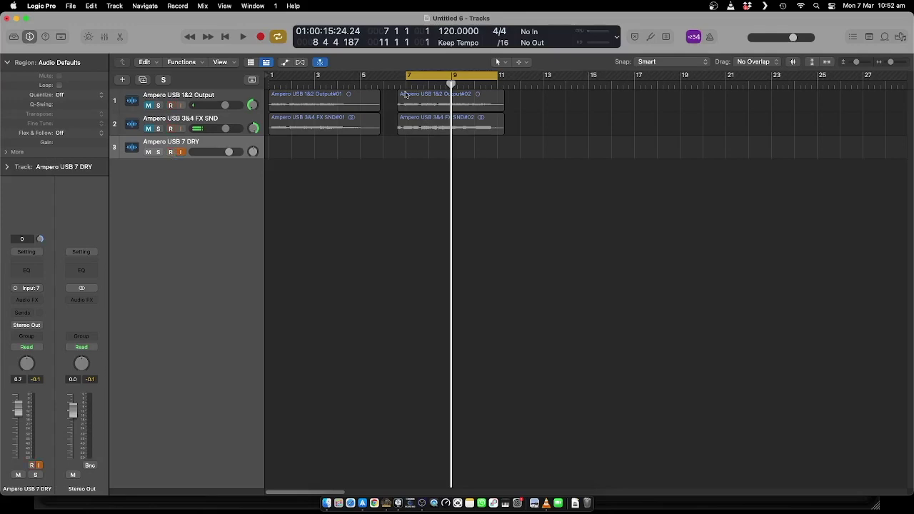
Move the cycle range to start at bar 12, extend it to bar 21, and select the Ampero USB 1&2 Output track.
{"action": "left_click_drag", "start_coordinate": [436, 77], "coordinate": [552, 85]}
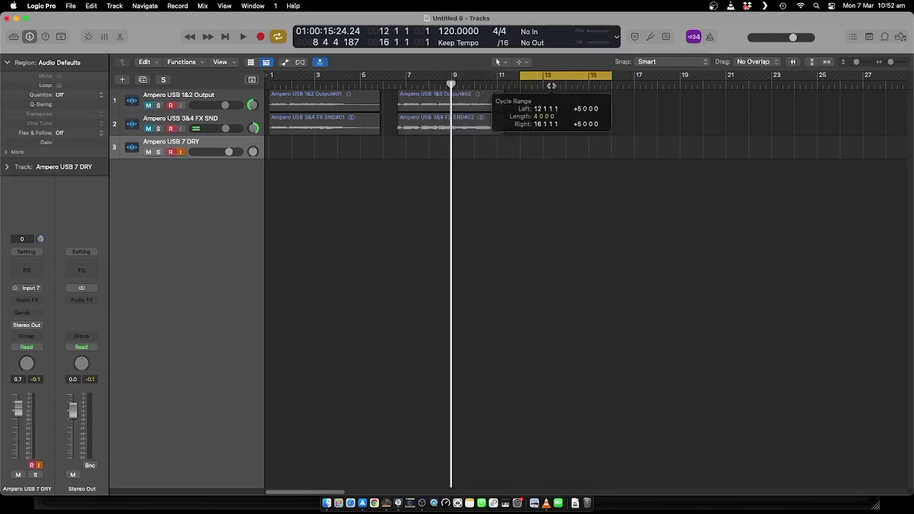
{"action": "left_click_drag", "start_coordinate": [612, 79], "coordinate": [726, 71]}
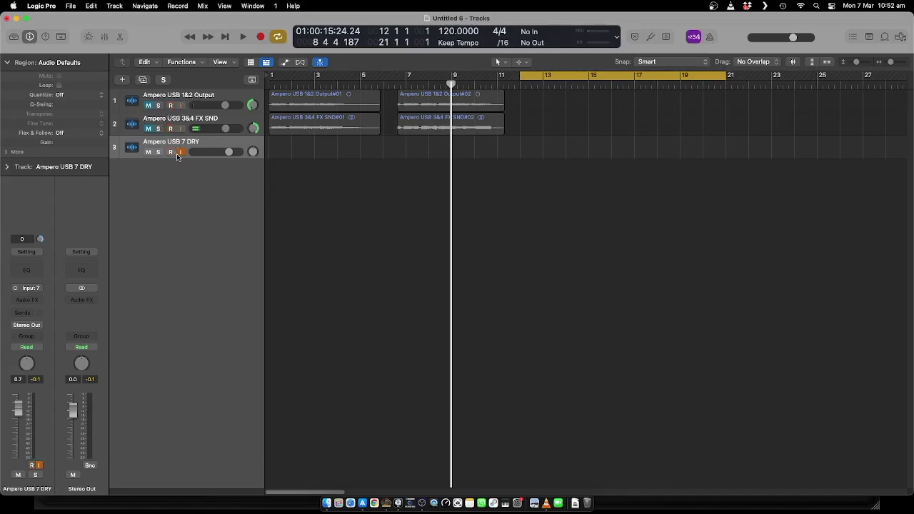
{"action": "left_click", "coordinate": [201, 100]}
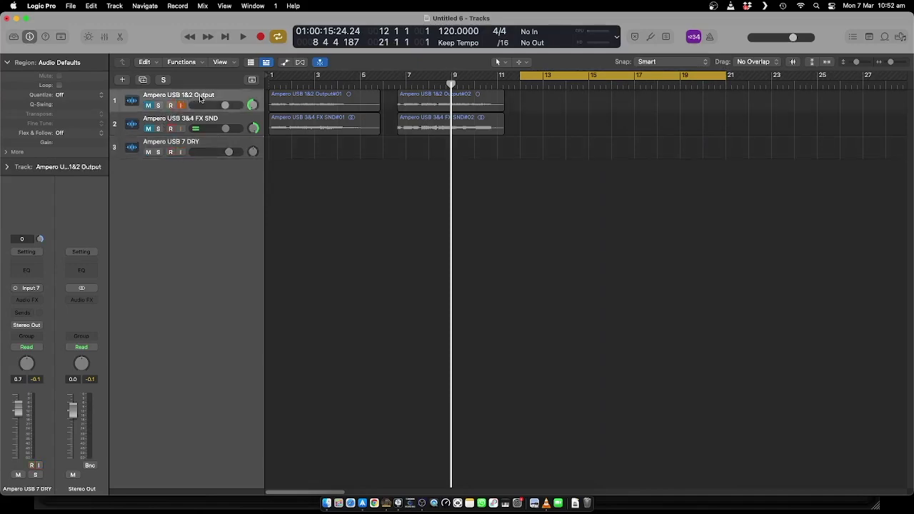
Switch to the Ampero II Stomp editor and load patch P46-1 JCM800 ST.
{"action": "left_click", "coordinate": [386, 502]}
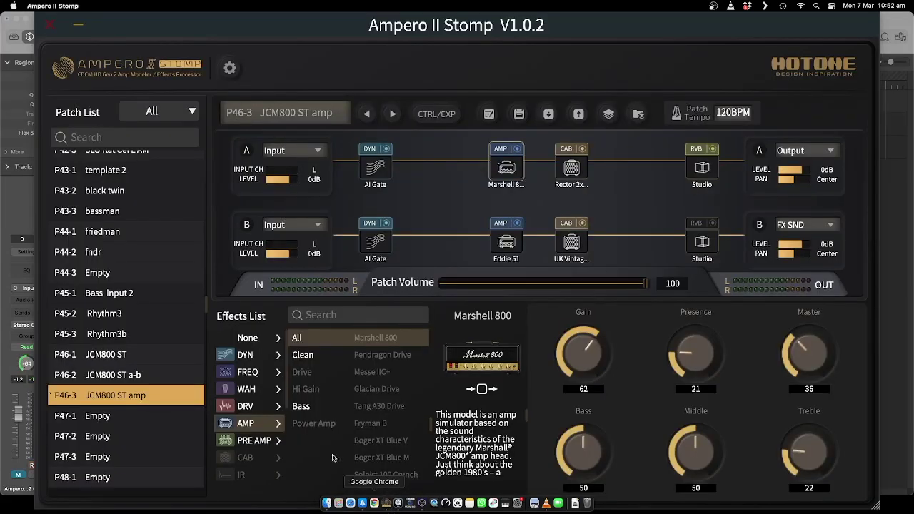
{"action": "left_click", "coordinate": [110, 363]}
{"action": "left_click", "coordinate": [492, 310]}
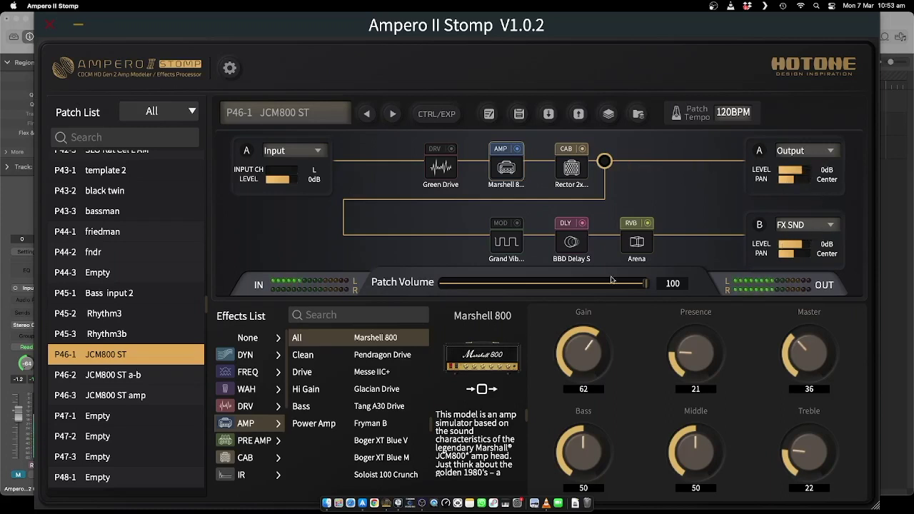
Return to Logic Pro, unmute the 1&2 Output and FX SND tracks, and record-enable all three tracks including Ampero USB 7 DRY.
{"action": "left_click", "coordinate": [398, 505]}
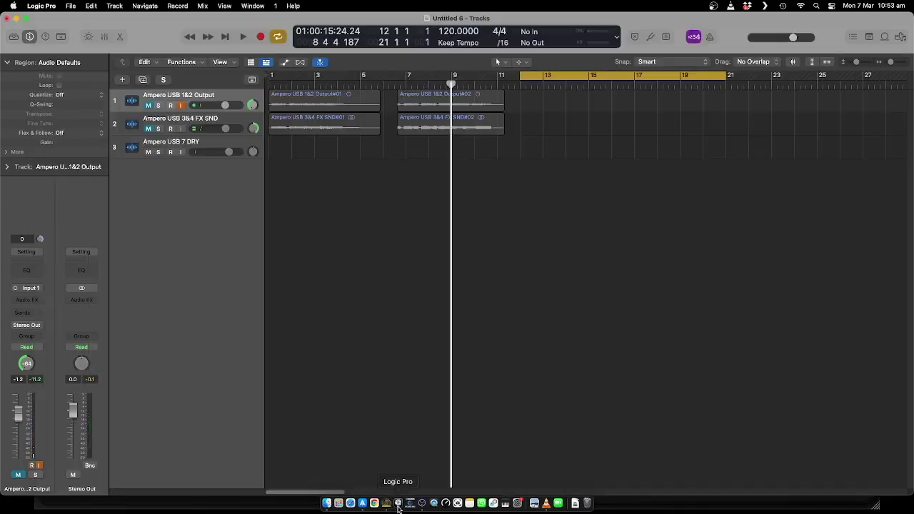
{"action": "left_click", "coordinate": [167, 106]}
{"action": "left_click", "coordinate": [147, 123], "text": "shift"}
{"action": "left_click", "coordinate": [175, 145], "text": "shift"}
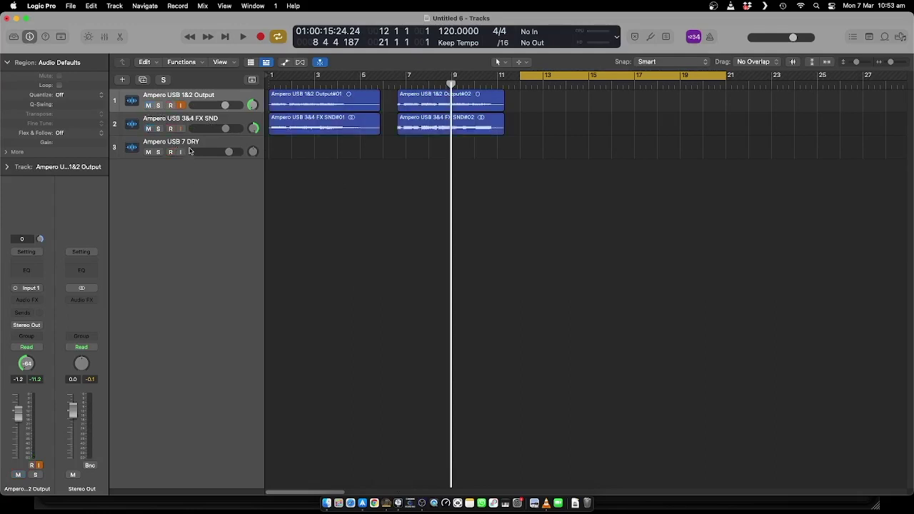
{"action": "left_click", "coordinate": [192, 146]}
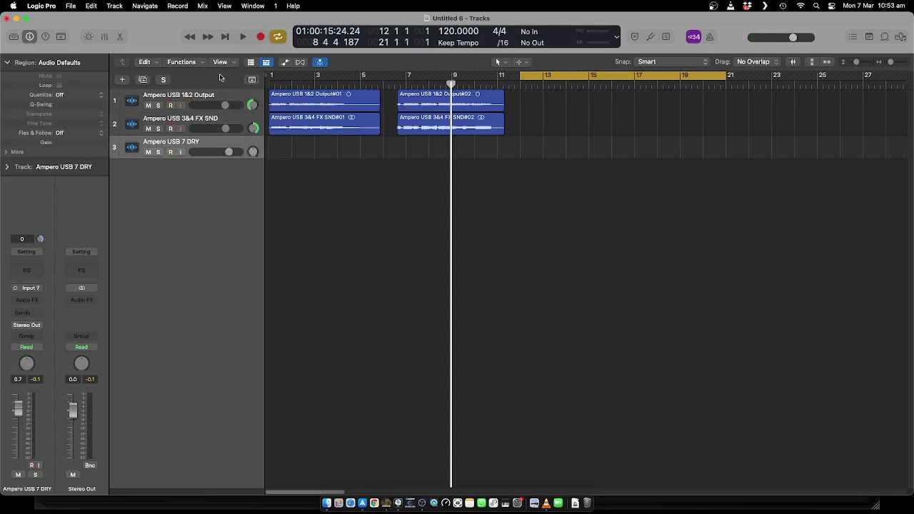
{"action": "left_click", "coordinate": [197, 100]}
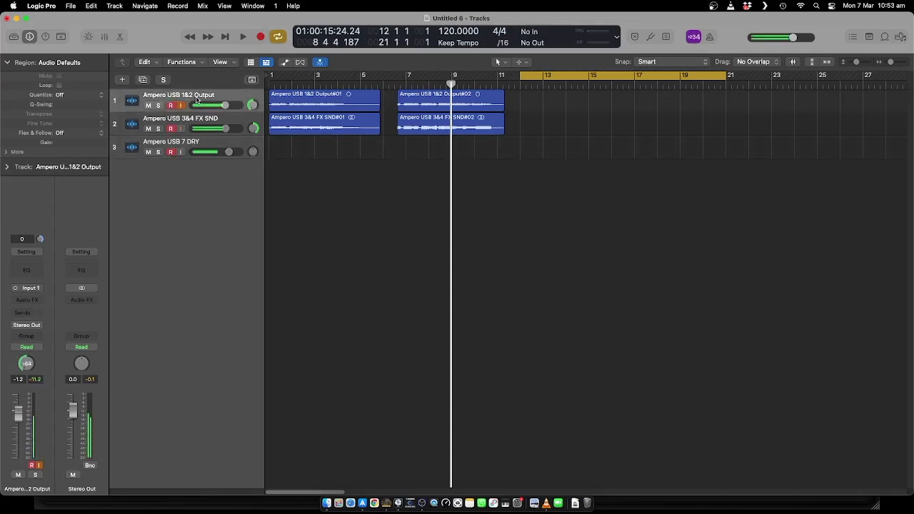
Record a take on all three Ampero tracks from bar 12 to about bar 18.
{"action": "left_click", "coordinate": [261, 36]}
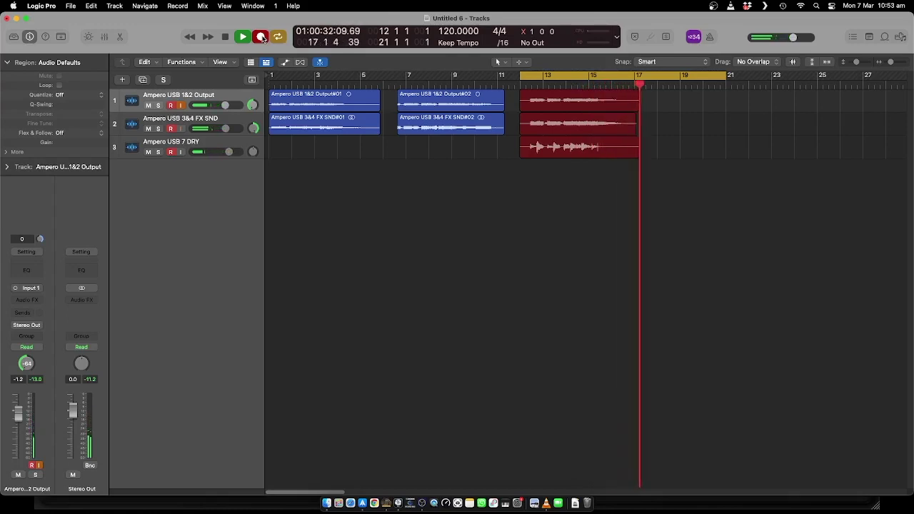
{"action": "left_click", "coordinate": [225, 36]}
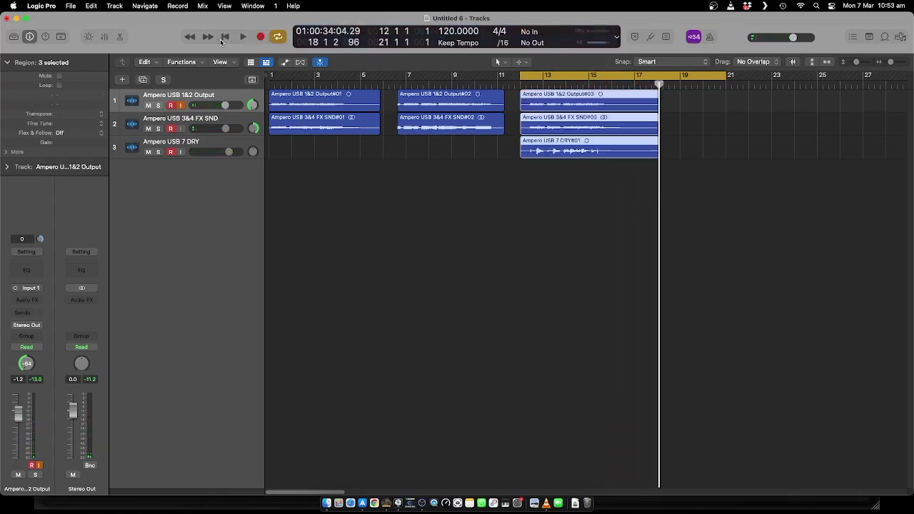
Solo the Ampero USB 7 DRY track and play back its recorded take from bar 12.
{"action": "left_click", "coordinate": [158, 152]}
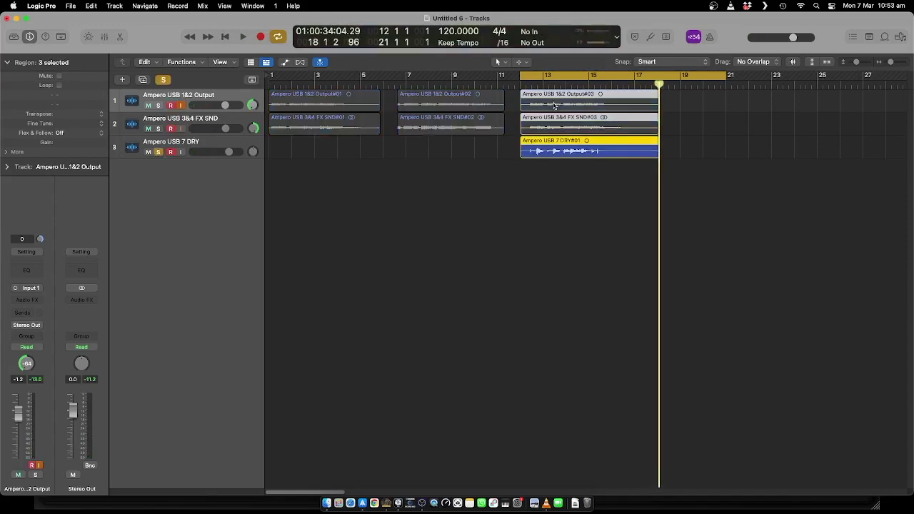
{"action": "key", "text": "space"}
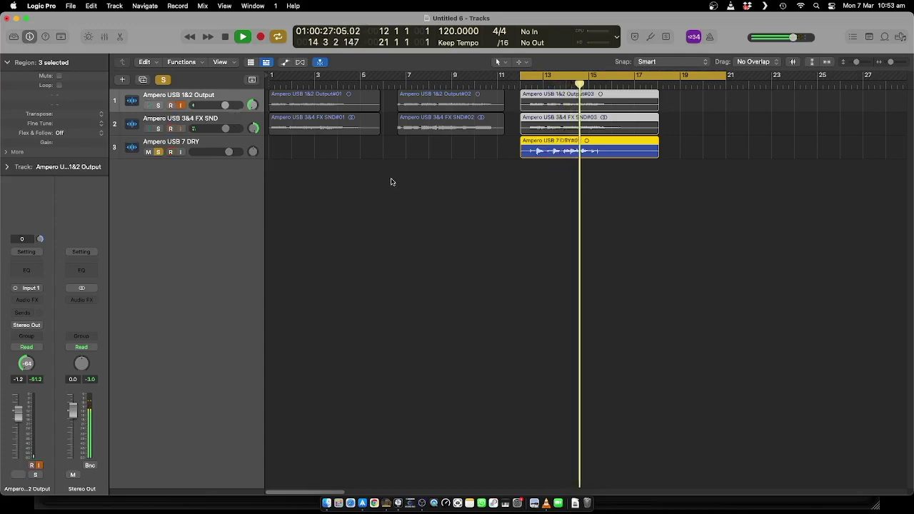
{"action": "key", "text": "space"}
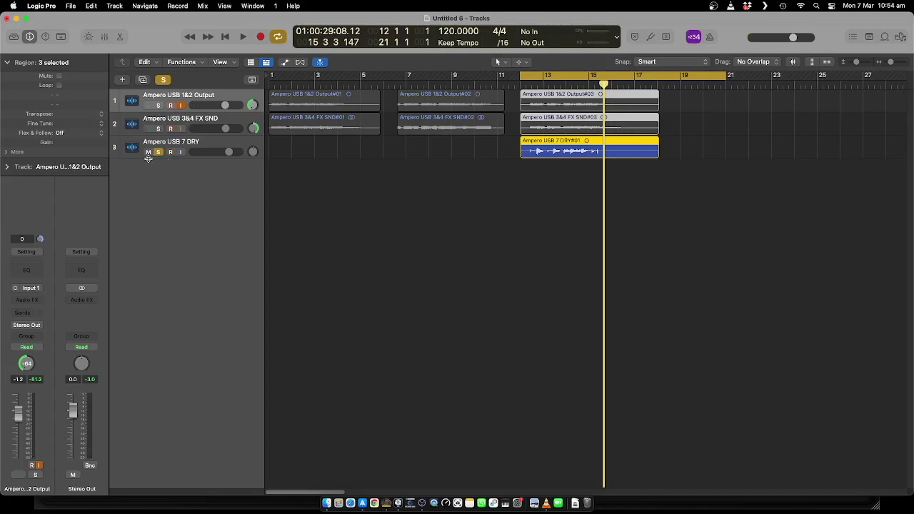
Insert the TH-U plug-in as Mono->Stereo on the Ampero USB 7 DRY track and load its Southern Rock preset.
{"action": "left_click", "coordinate": [167, 144]}
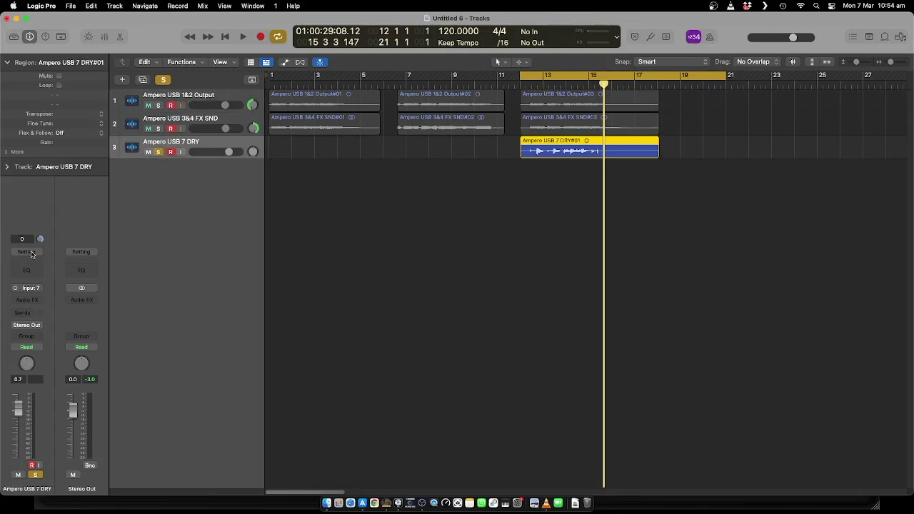
{"action": "left_click", "coordinate": [27, 299]}
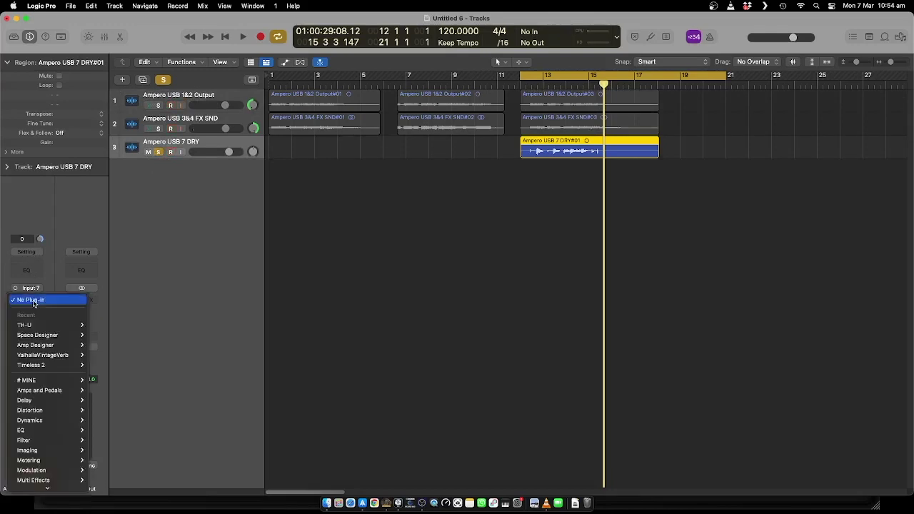
{"action": "mouse_move", "coordinate": [62, 330]}
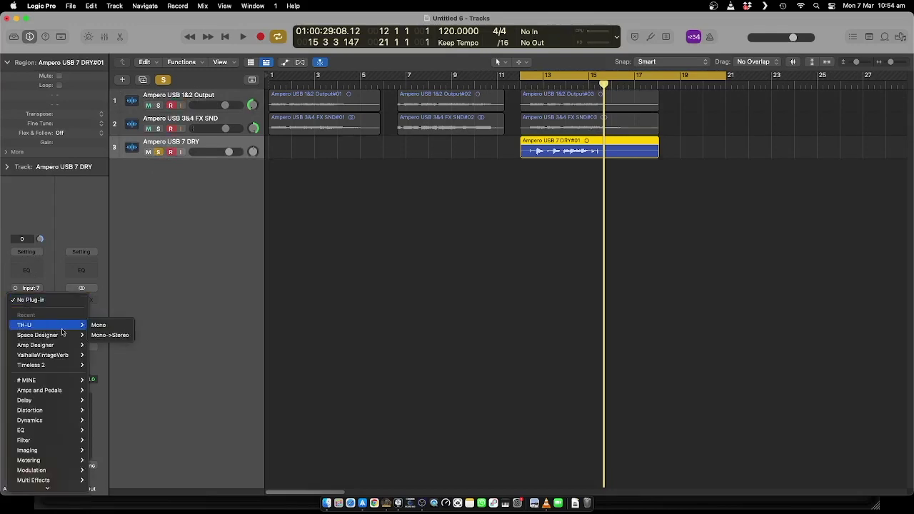
{"action": "left_click", "coordinate": [109, 335]}
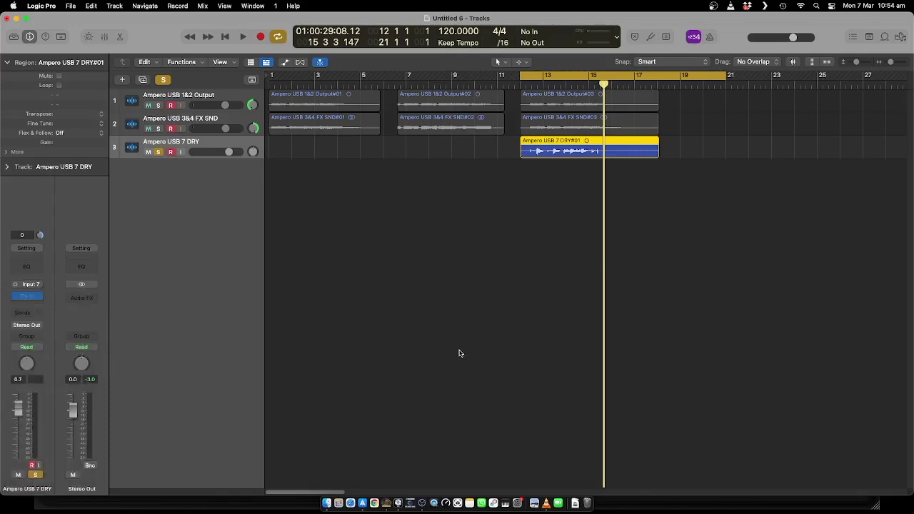
{"action": "left_click_drag", "start_coordinate": [484, 162], "coordinate": [267, 164]}
{"action": "left_click", "coordinate": [137, 377]}
Play back the dry take through TH-U and lower the Ampero USB 7 DRY track's volume to -9.0 dB.
{"action": "left_click_drag", "start_coordinate": [362, 160], "coordinate": [487, 227]}
{"action": "left_click", "coordinate": [243, 36]}
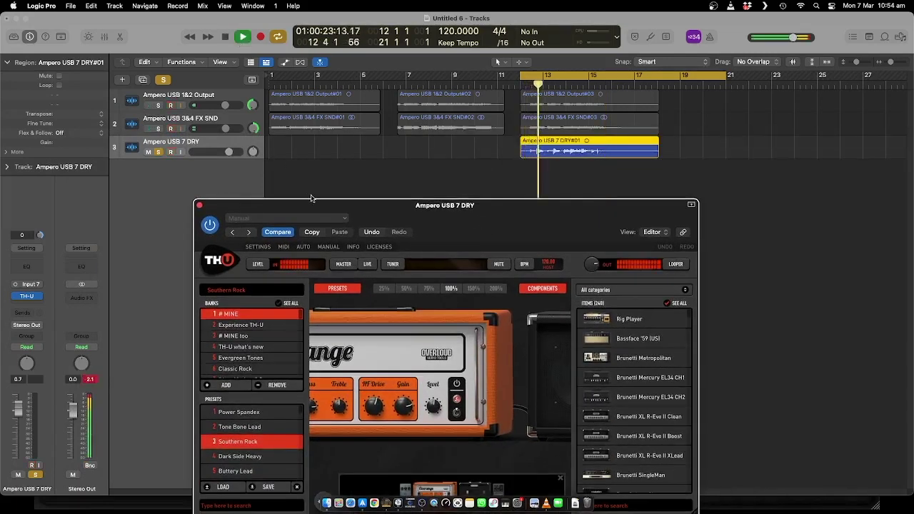
{"action": "left_click_drag", "start_coordinate": [311, 203], "coordinate": [297, 186]}
{"action": "left_click_drag", "start_coordinate": [229, 151], "coordinate": [202, 159]}
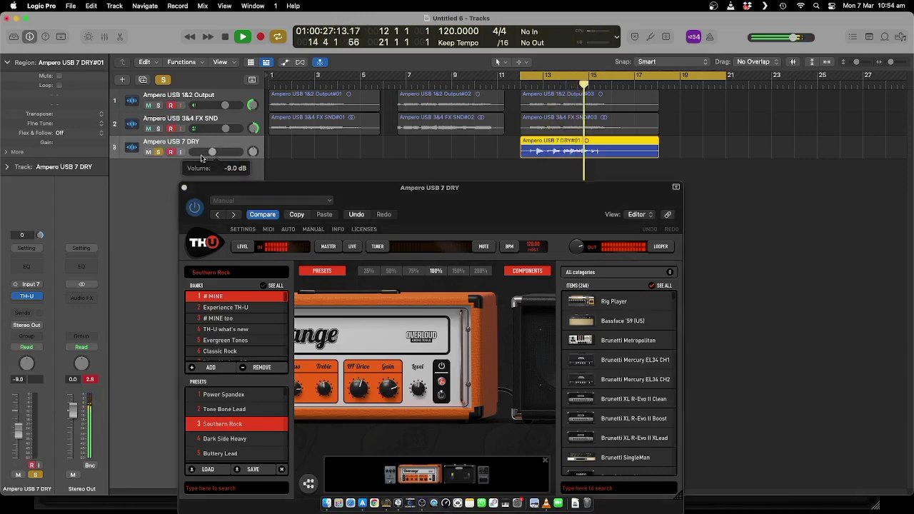
{"action": "left_click_drag", "start_coordinate": [418, 187], "coordinate": [251, 104]}
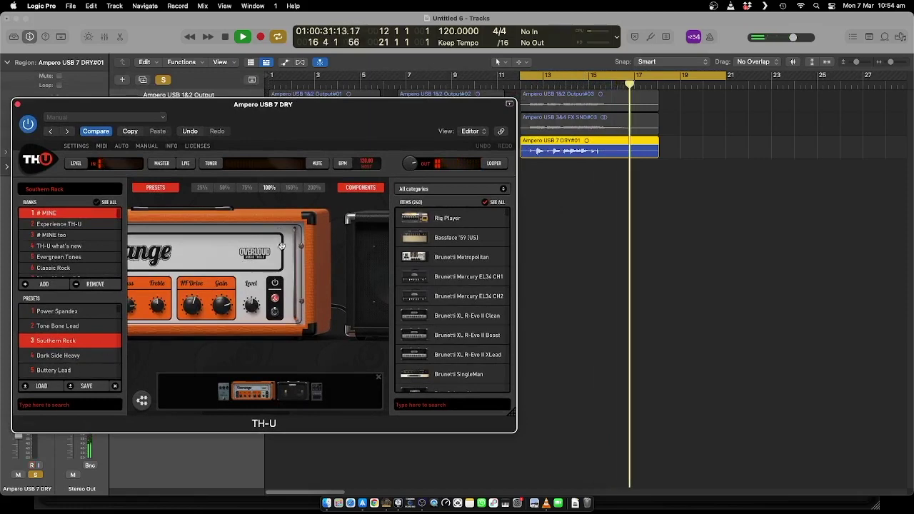
{"action": "key", "text": "space"}
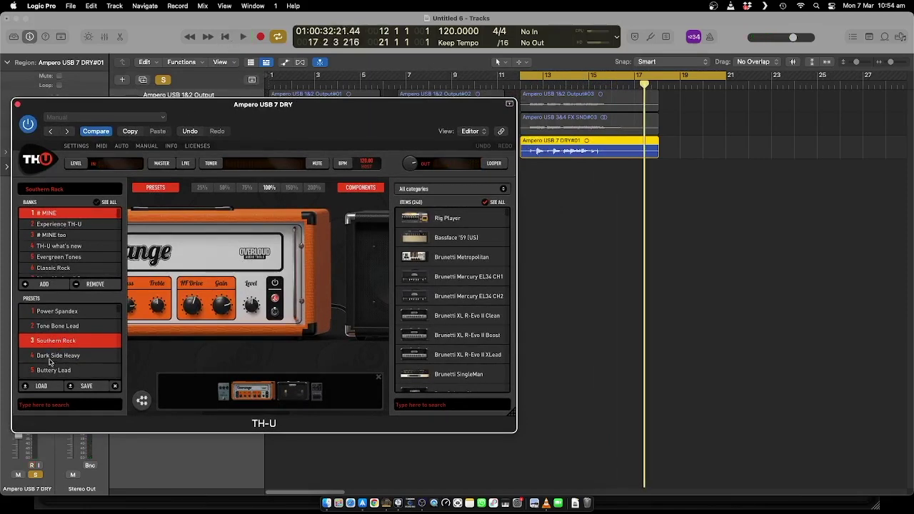
Browse the TH-U presets and load Darkface TubeMic from the # MINE too bank.
{"action": "scroll", "coordinate": [49, 362], "scroll_direction": "down", "scroll_amount": 5}
{"action": "scroll", "coordinate": [50, 364], "scroll_direction": "down", "scroll_amount": 2}
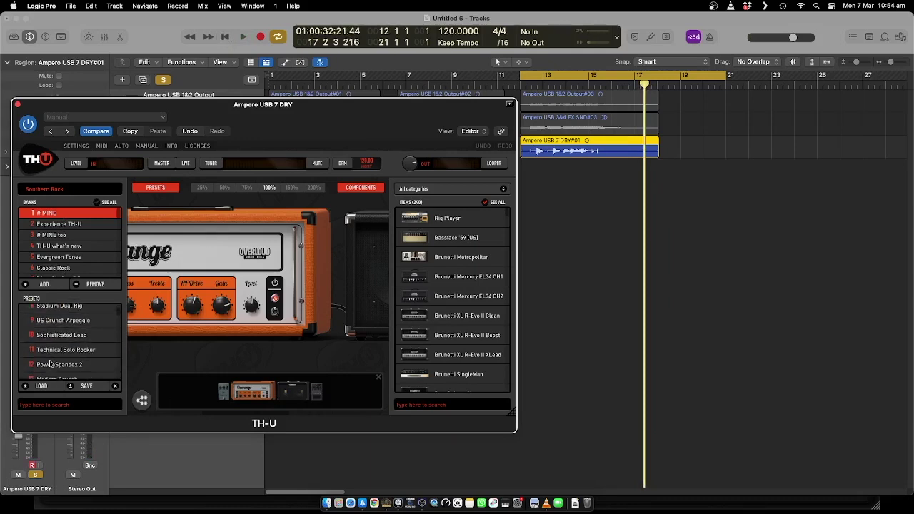
{"action": "scroll", "coordinate": [49, 363], "scroll_direction": "down", "scroll_amount": 5}
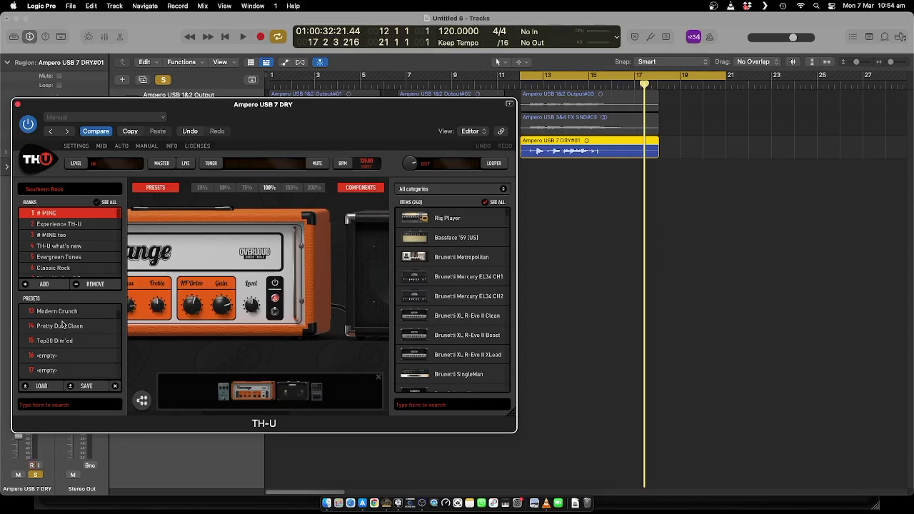
{"action": "scroll", "coordinate": [64, 327], "scroll_direction": "up", "scroll_amount": 1}
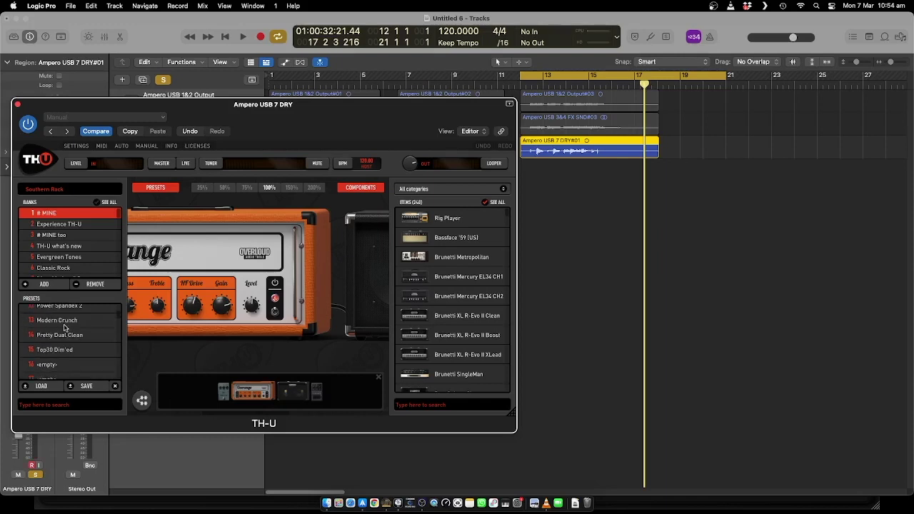
{"action": "left_click", "coordinate": [57, 236]}
{"action": "scroll", "coordinate": [61, 353], "scroll_direction": "down", "scroll_amount": 5}
{"action": "left_click", "coordinate": [61, 350]}
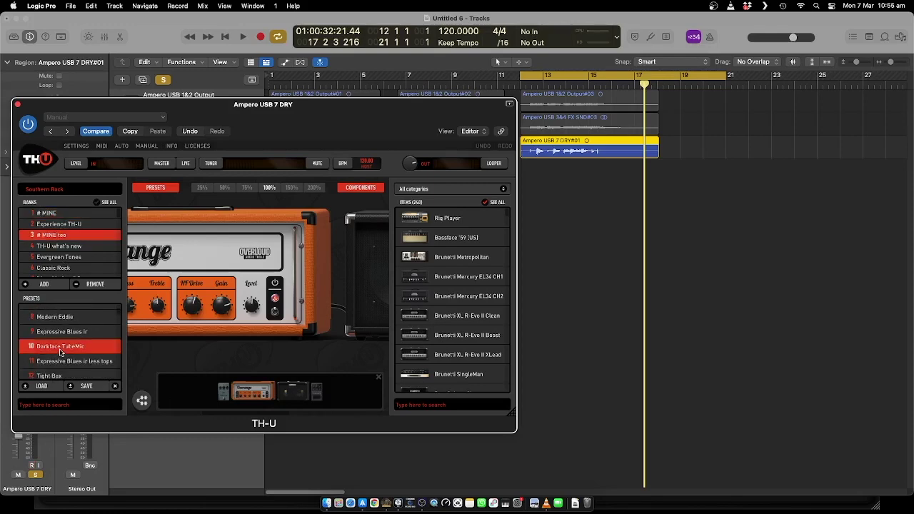
Play back the dry take through the Darkface TubeMic preset, keeping the tracks and plug-in window both in view.
{"action": "left_click_drag", "start_coordinate": [357, 109], "coordinate": [463, 251]}
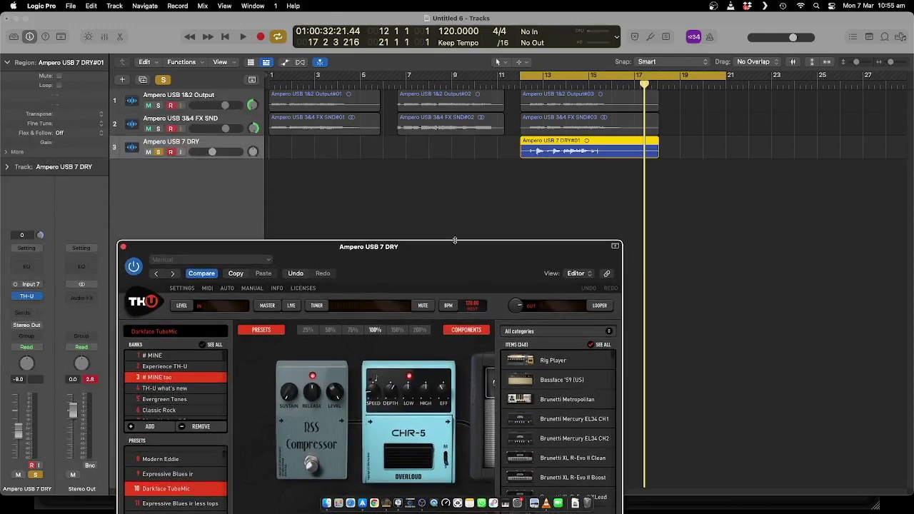
{"action": "left_click", "coordinate": [243, 36]}
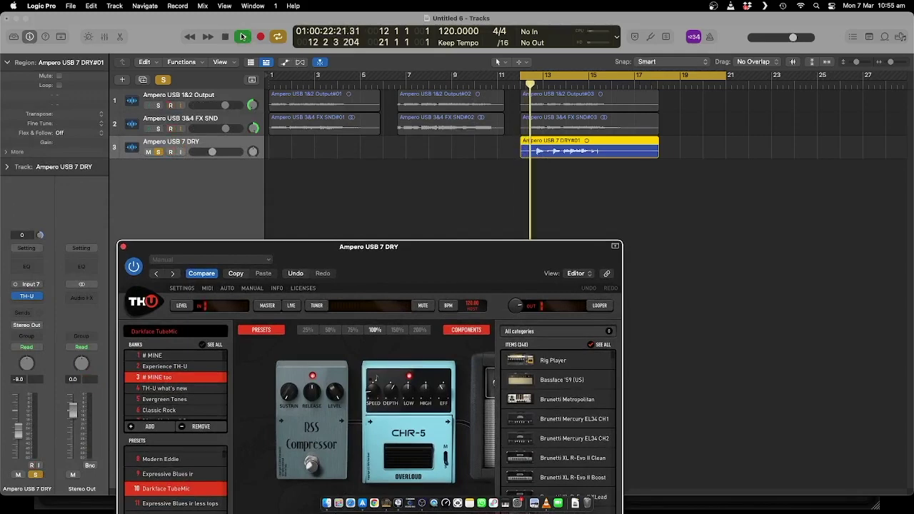
{"action": "left_click_drag", "start_coordinate": [282, 247], "coordinate": [300, 164]}
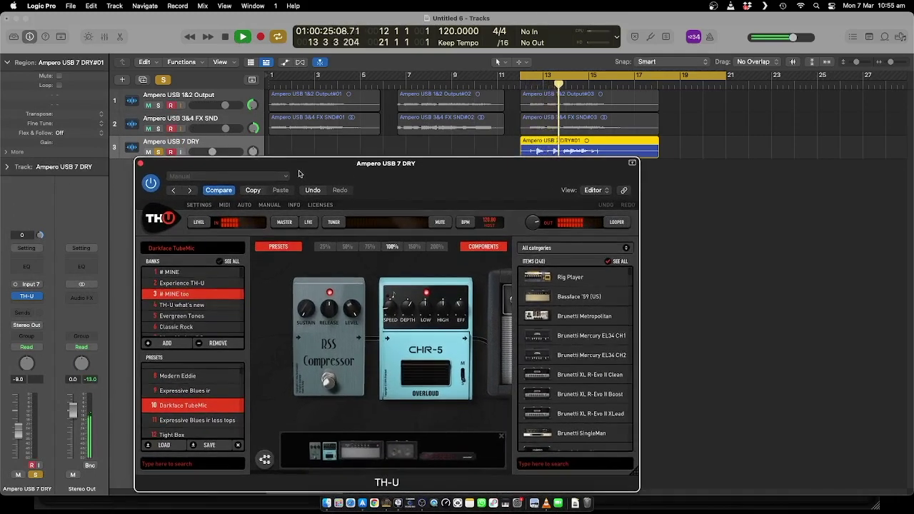
{"action": "left_click", "coordinate": [227, 37]}
Solo the 1&2 Output and FX SND tracks alongside DRY and audition the blend with DRY at -3.0 dB, closing TH-U.
{"action": "left_click", "coordinate": [160, 108]}
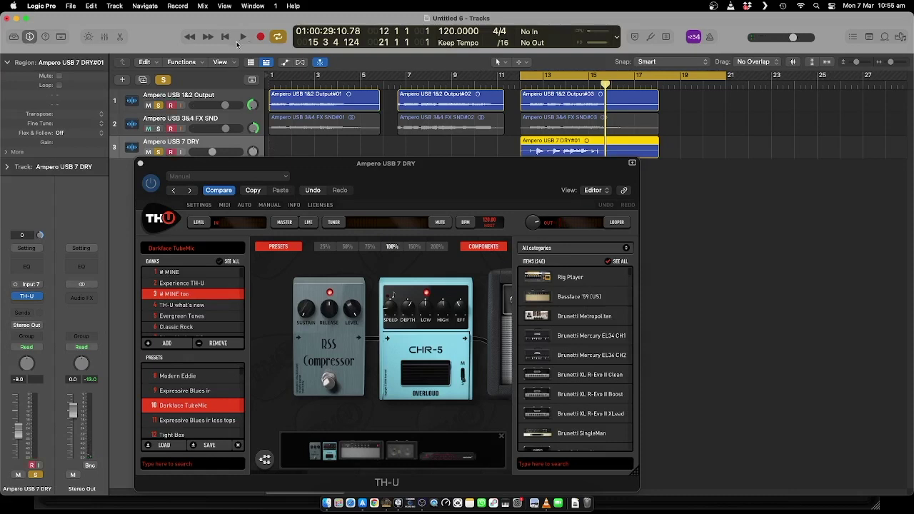
{"action": "left_click", "coordinate": [243, 36]}
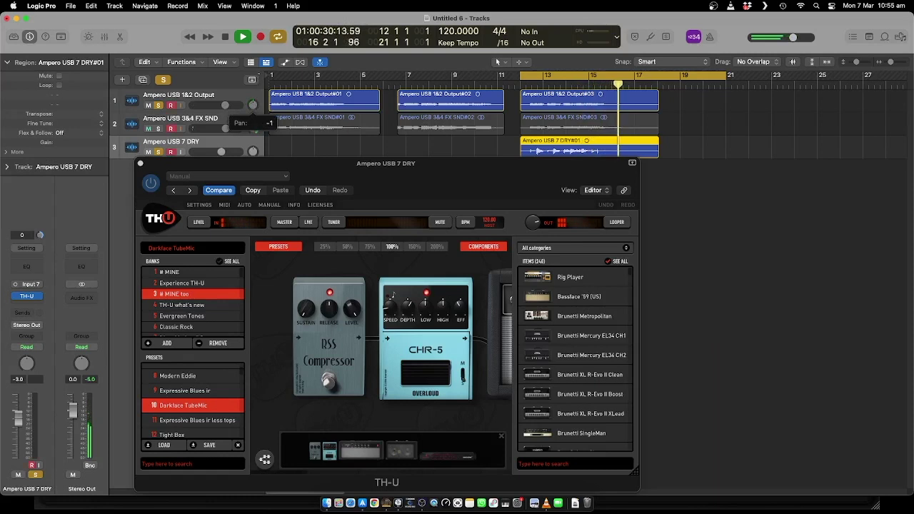
{"action": "left_click", "coordinate": [160, 129]}
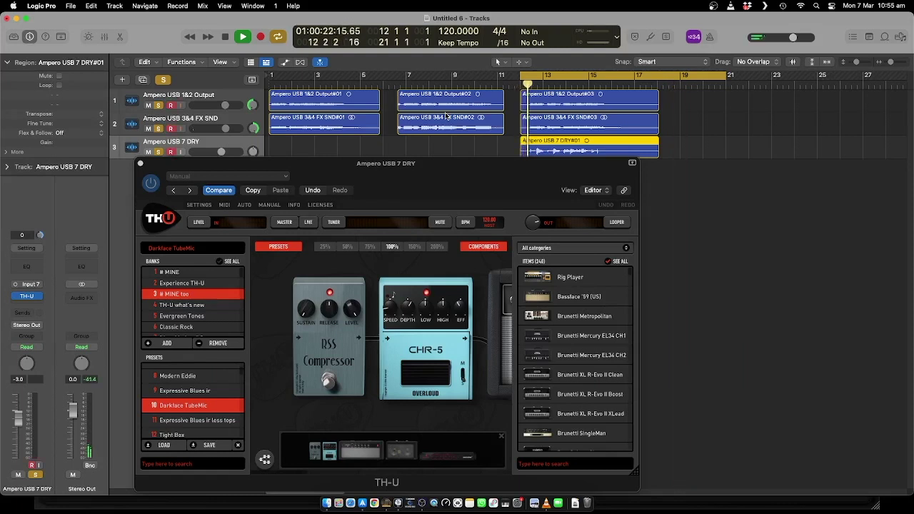
{"action": "left_click", "coordinate": [140, 164]}
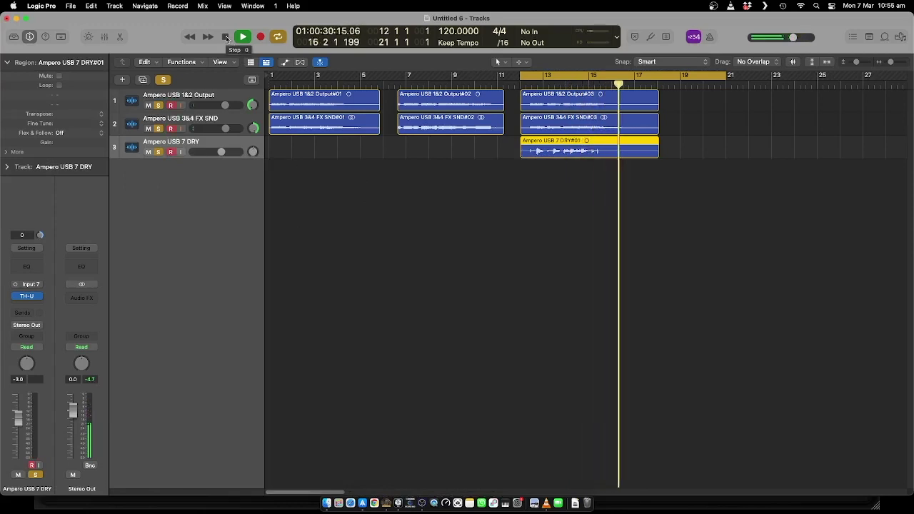
{"action": "left_click", "coordinate": [226, 37]}
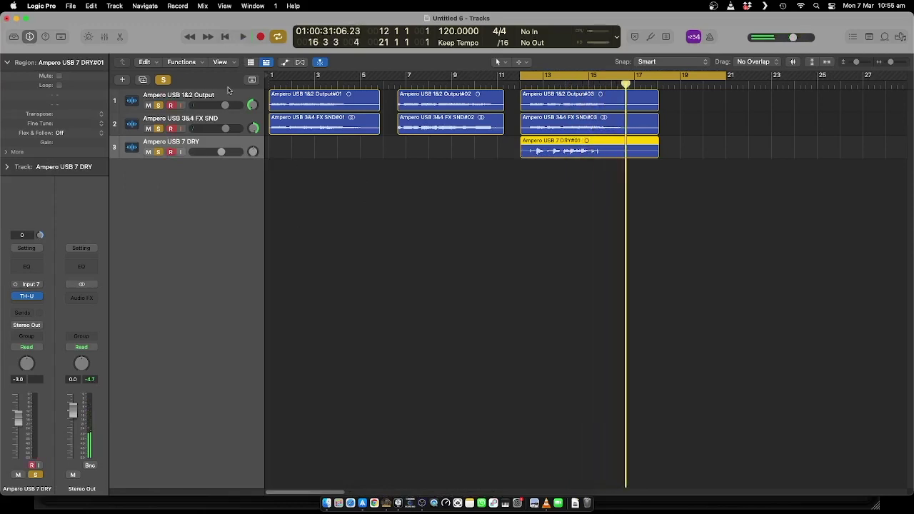
Turn off solo on all three Ampero tracks and switch to the Ampero II Stomp editor.
{"action": "left_click", "coordinate": [158, 106]}
{"action": "left_click", "coordinate": [159, 128]}
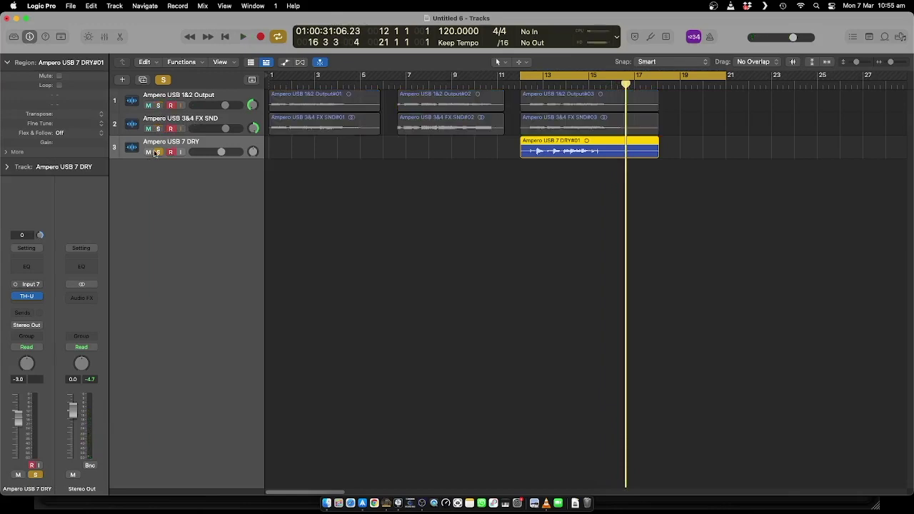
{"action": "left_click", "coordinate": [158, 152]}
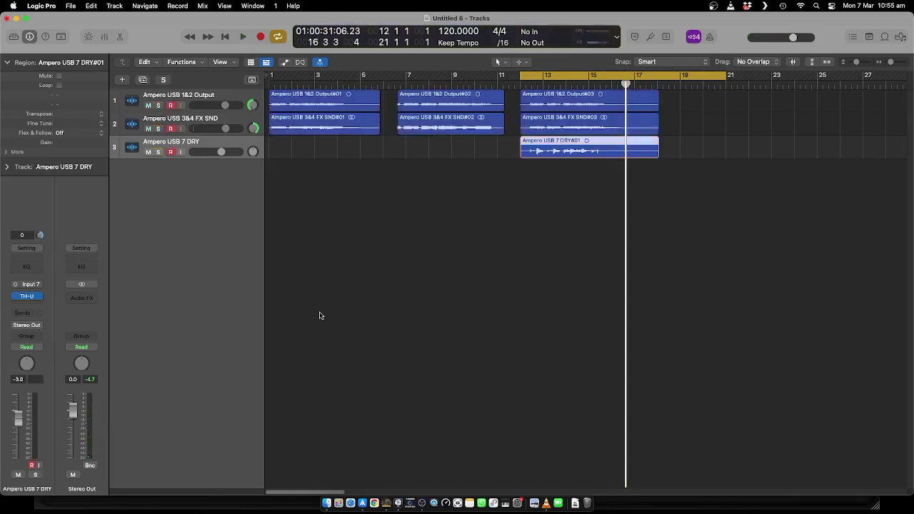
{"action": "left_click", "coordinate": [389, 504]}
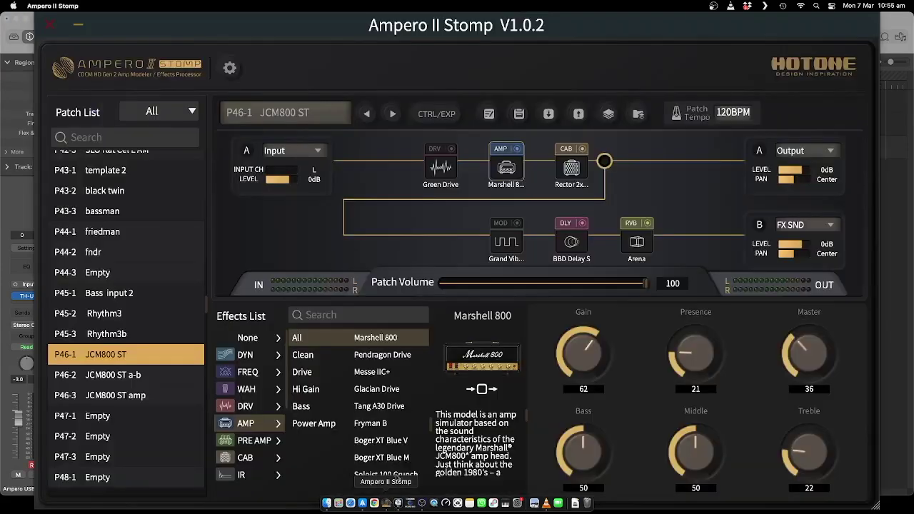